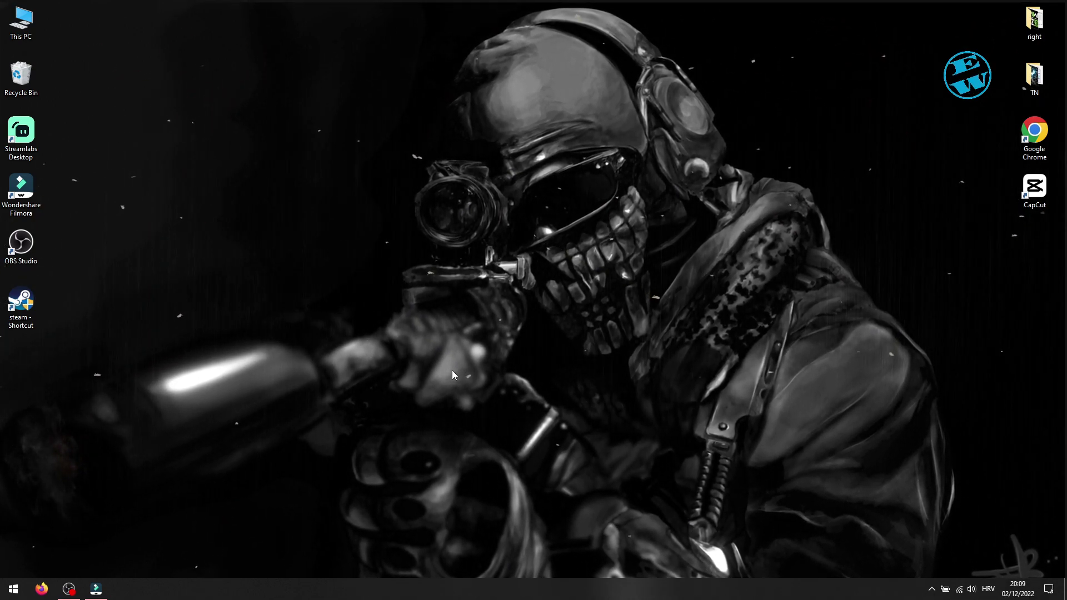
# Browse from This PC to the Documents > Call of Duty > players folder.
pyautogui.doubleClick(24, 28)
pyautogui.click(433, 140)
pyautogui.doubleClick(432, 141)
pyautogui.doubleClick(159, 128)
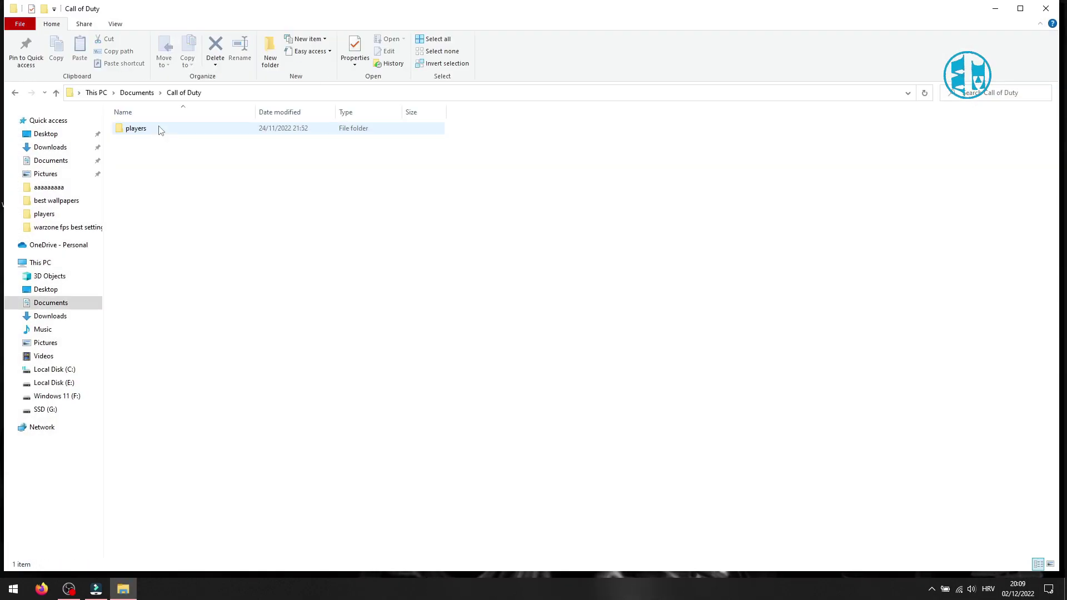
pyautogui.doubleClick(147, 132)
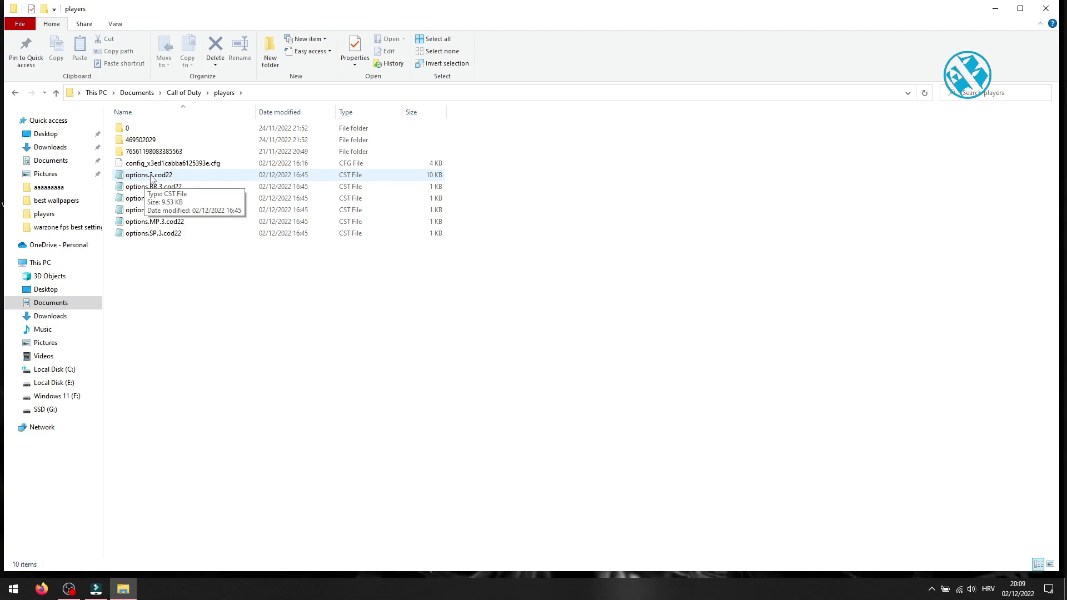
# Open options.3.cod22 with Notepad and place it beside File Explorer.
pyautogui.rightClick(151, 178)
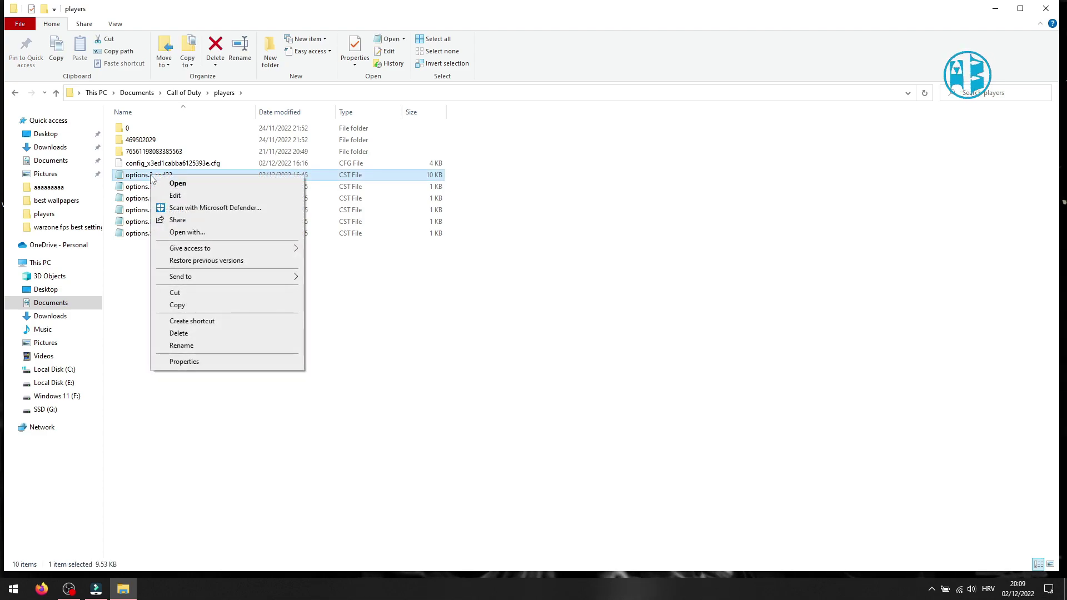
pyautogui.click(203, 233)
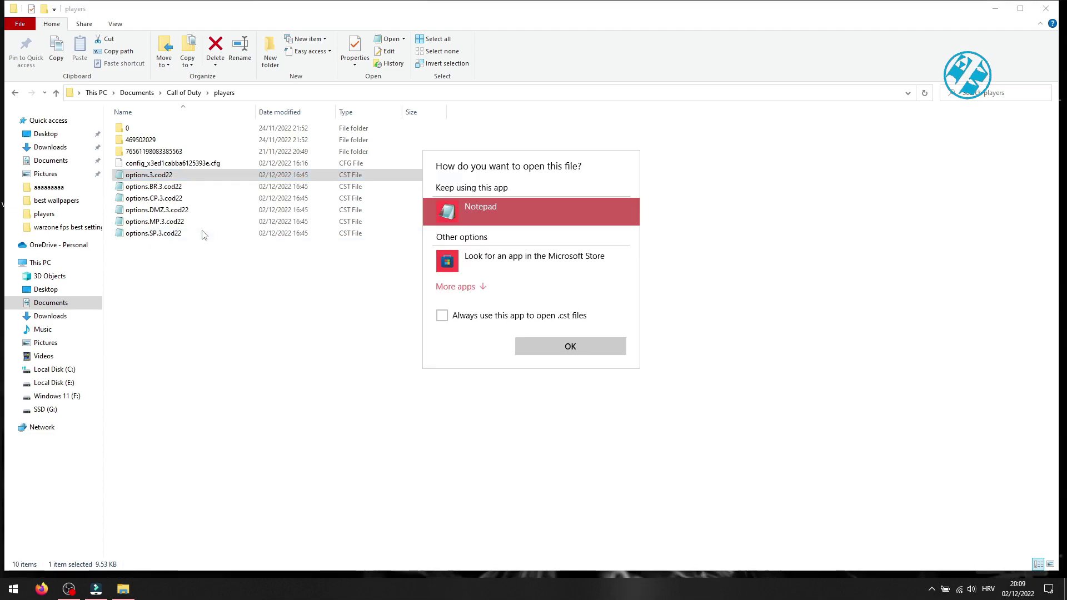
pyautogui.click(456, 286)
pyautogui.scroll(-3, 516, 300)
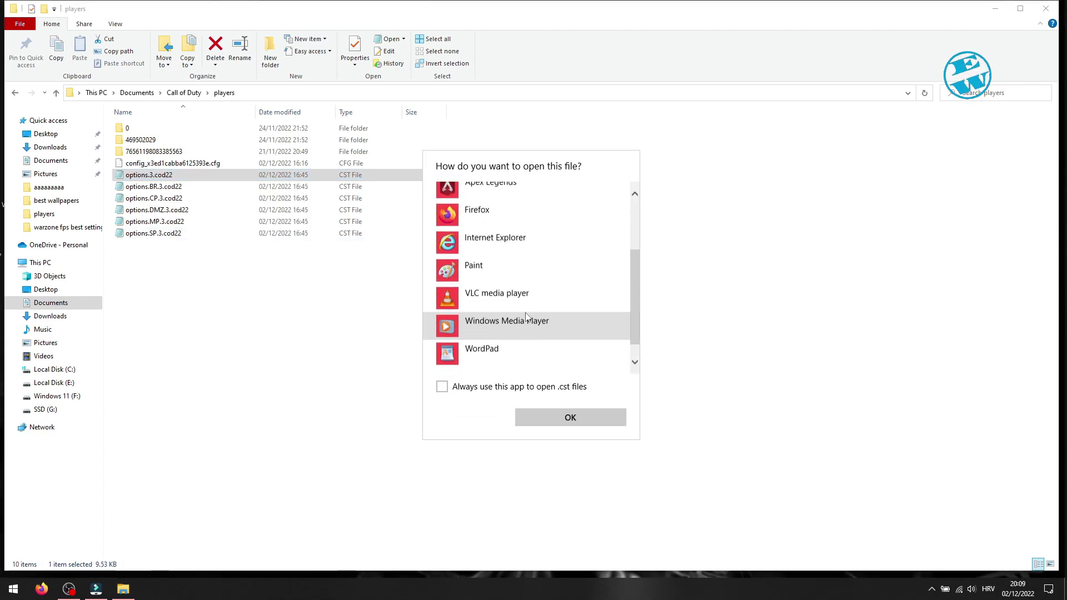
pyautogui.scroll(5, 533, 311)
pyautogui.doubleClick(476, 208)
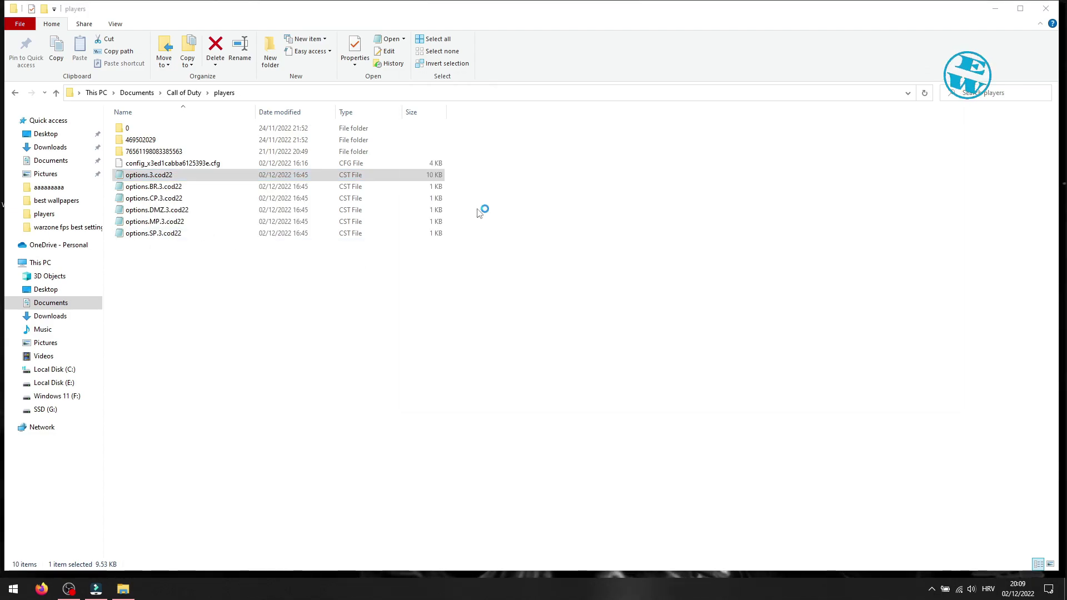
pyautogui.moveTo(974, 116)
pyautogui.mouseDown()
pyautogui.moveTo(973, 317)
pyautogui.moveTo(960, 396)
pyautogui.mouseUp()
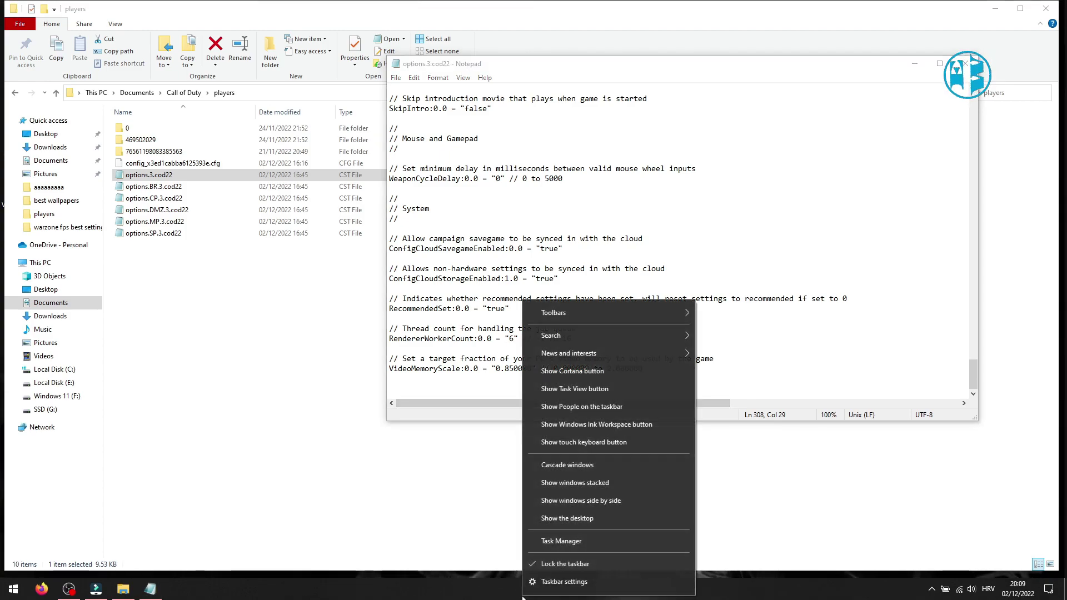
# Check Task Manager's CPU performance page: 6 cores and 12 logical processors.
pyautogui.rightClick(523, 589)
pyautogui.click(555, 543)
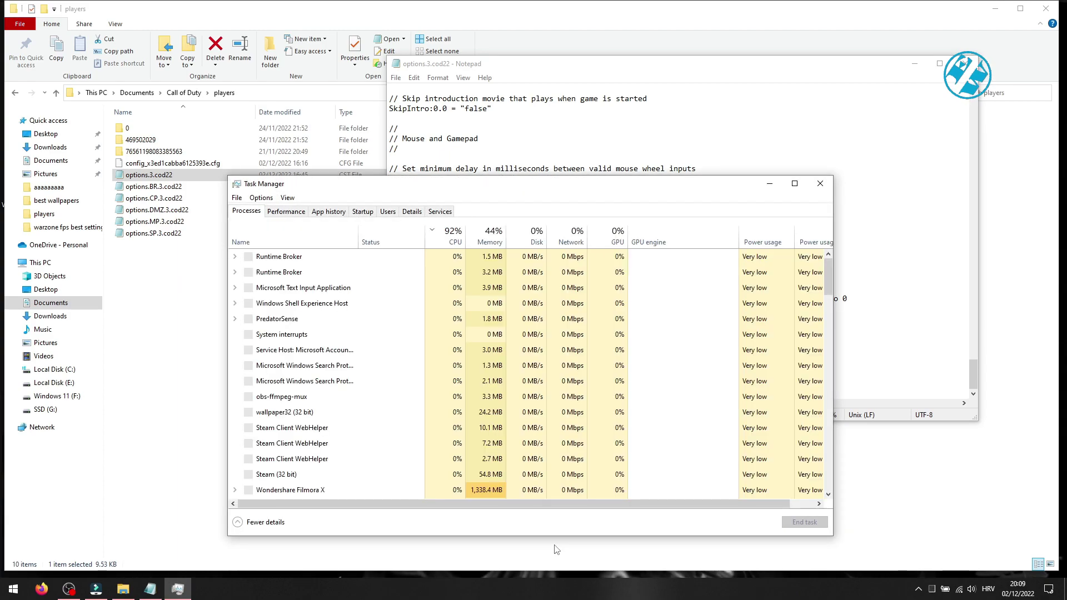
pyautogui.click(286, 214)
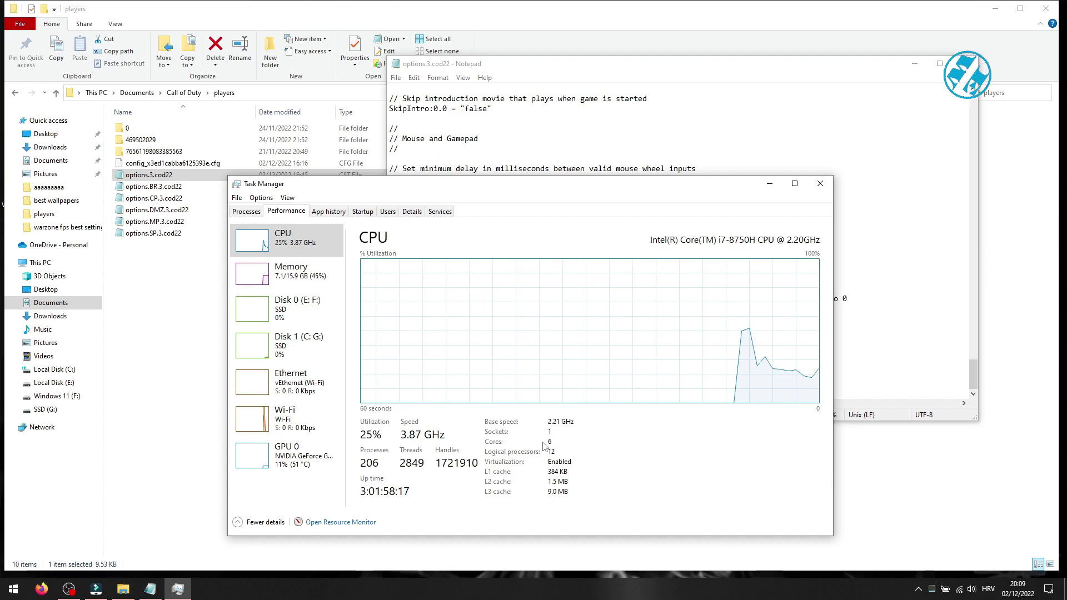
# Close Task Manager, set RendererWorkerCount to 6, save the file and close Notepad.
pyautogui.click(818, 188)
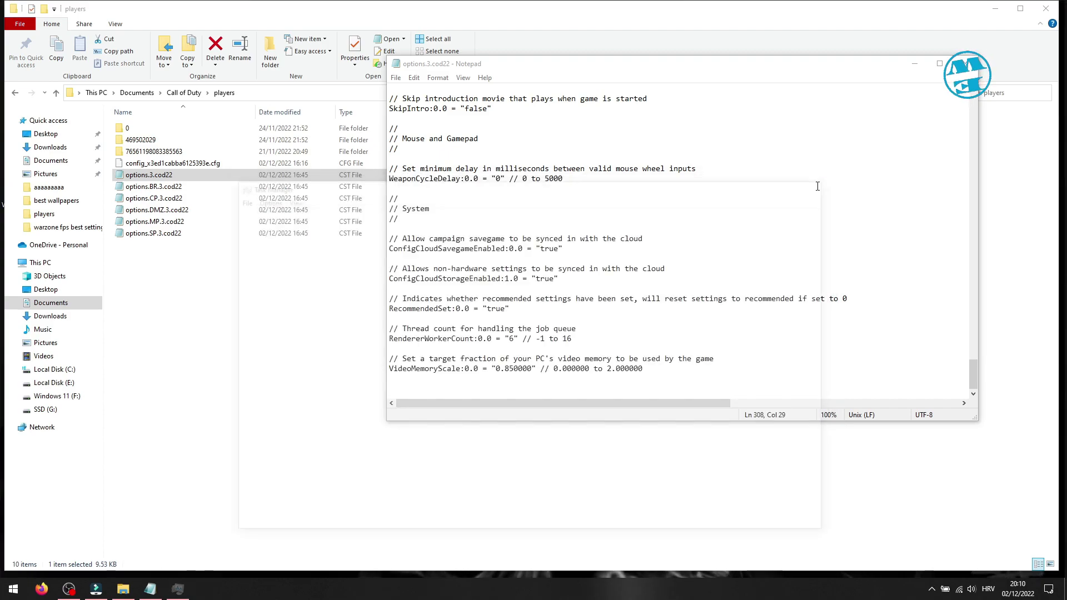
pyautogui.click(512, 339)
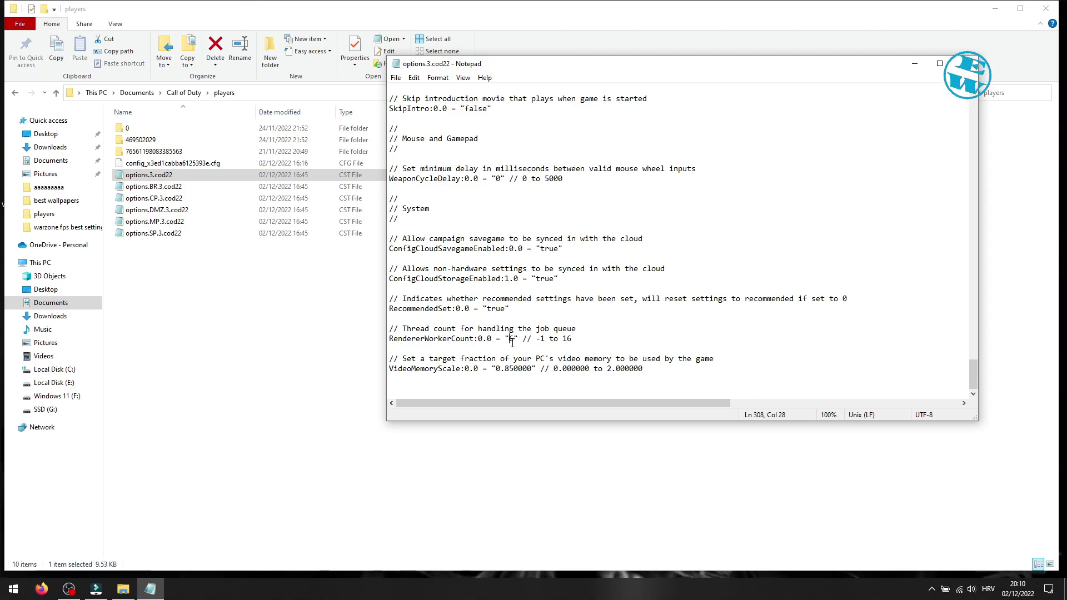
pyautogui.click(395, 80)
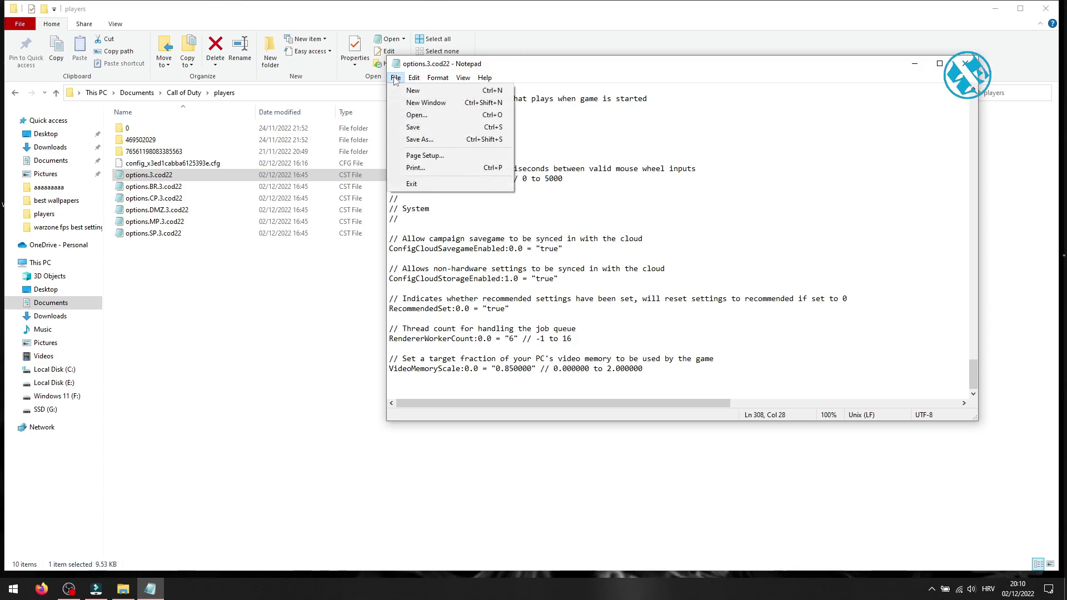
pyautogui.click(421, 128)
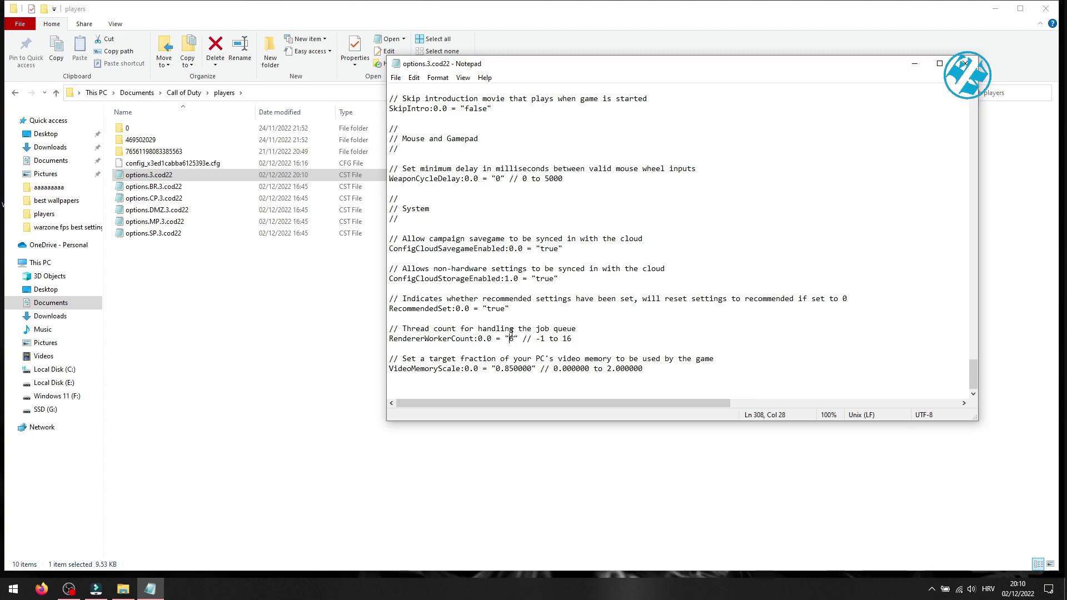
pyautogui.click(973, 69)
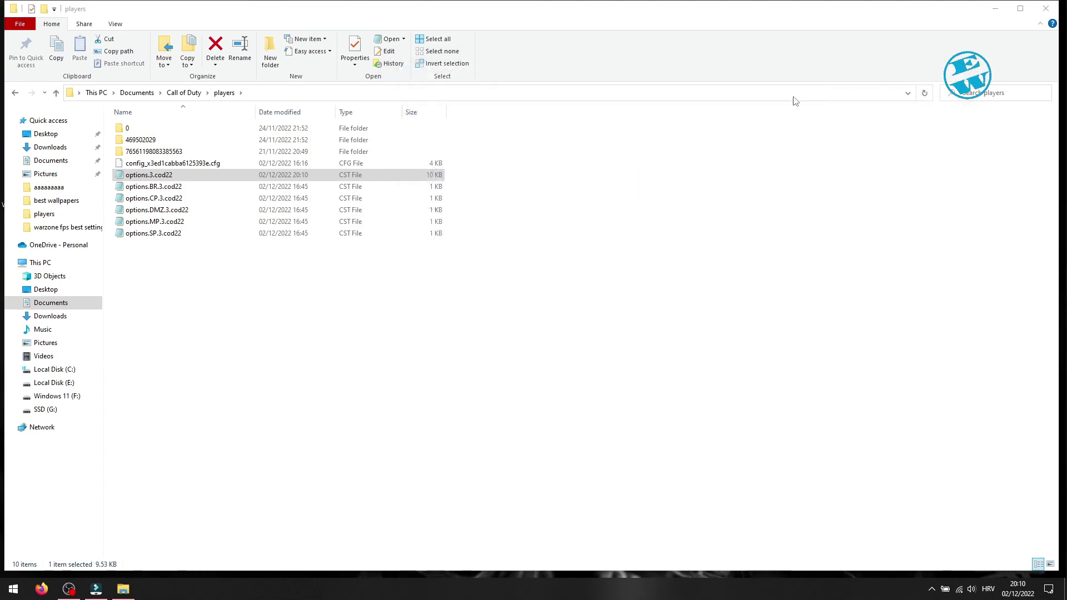
# Review the properties of options.3.cod22, then close the File Explorer window.
pyautogui.rightClick(150, 175)
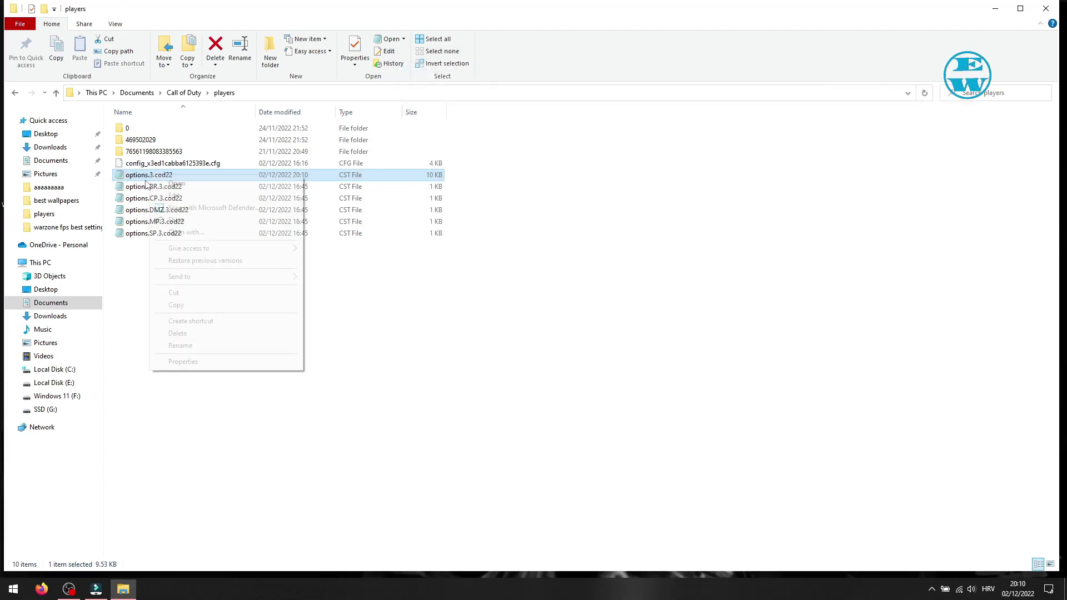
pyautogui.click(184, 362)
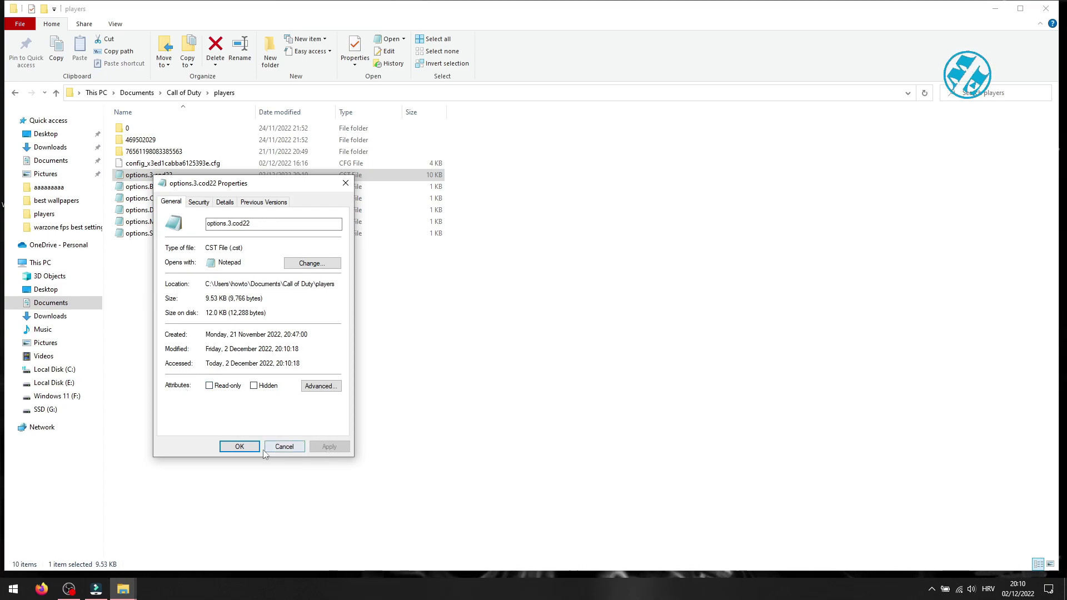
pyautogui.click(239, 446)
pyautogui.click(244, 453)
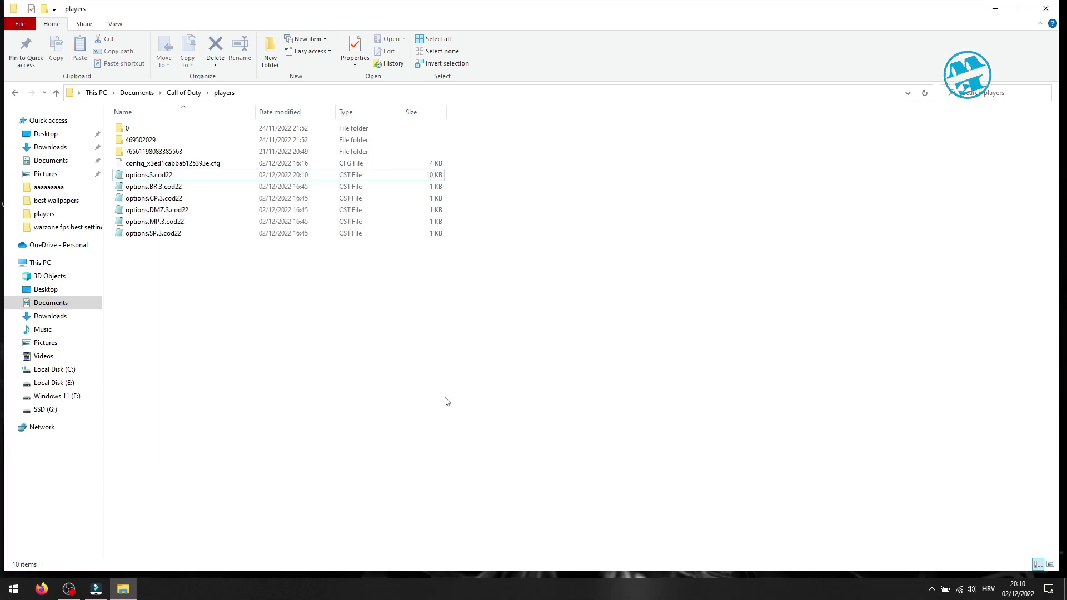
pyautogui.click(1046, 9)
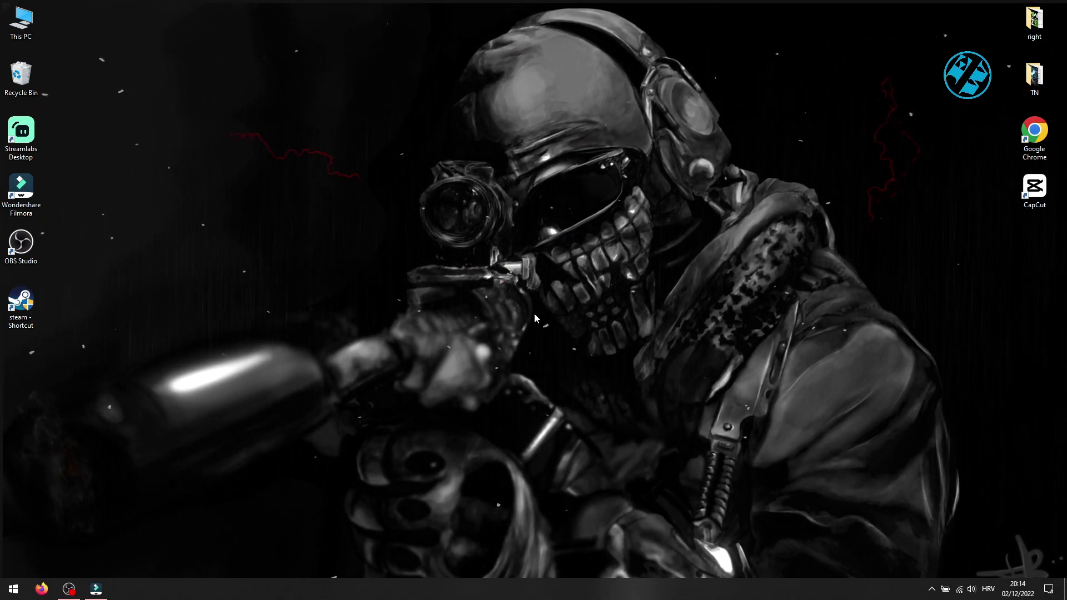
# Launch NVIDIA Control Panel from the desktop menu and maximize its window.
pyautogui.rightClick(461, 257)
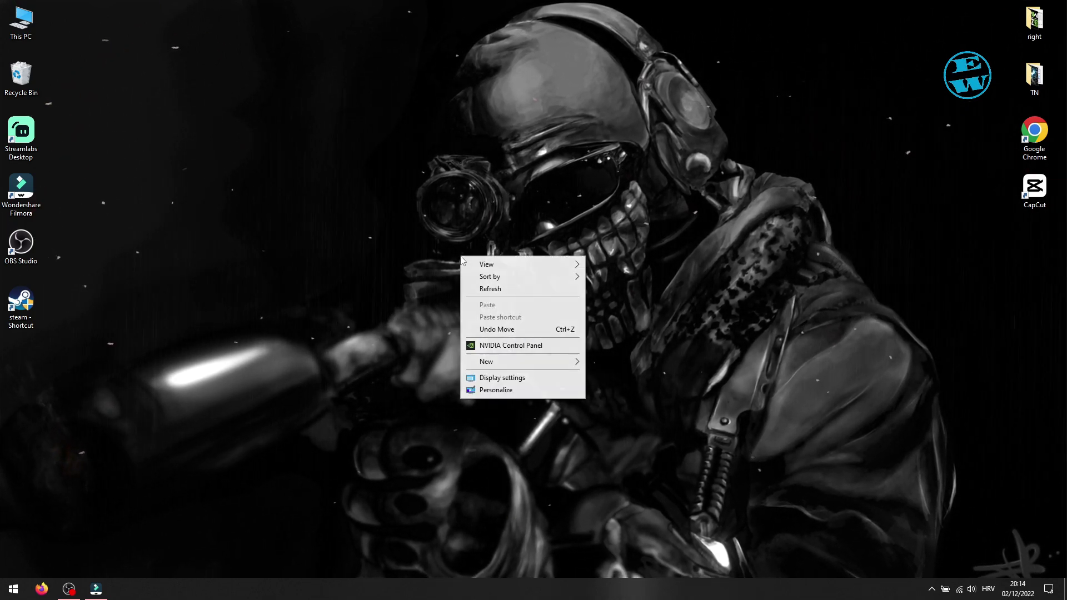
pyautogui.click(512, 345)
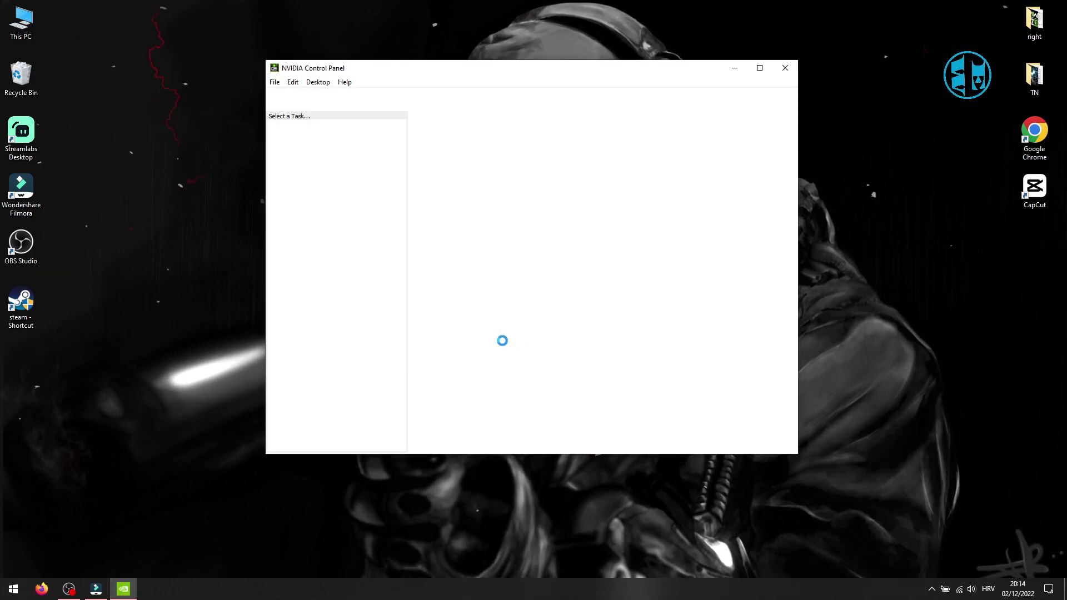
pyautogui.click(751, 70)
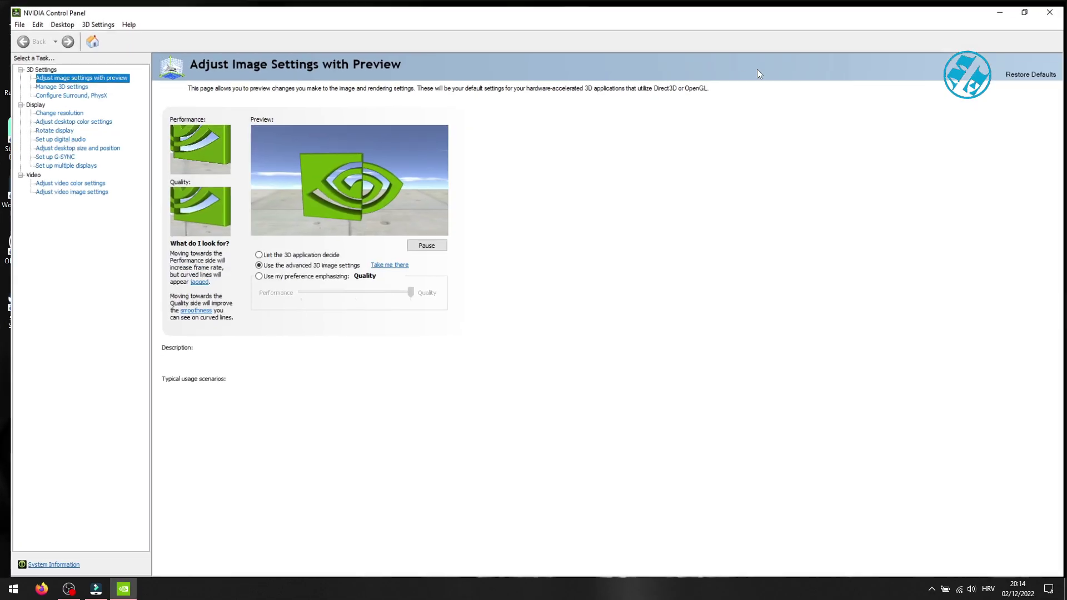
pyautogui.moveTo(264, 269)
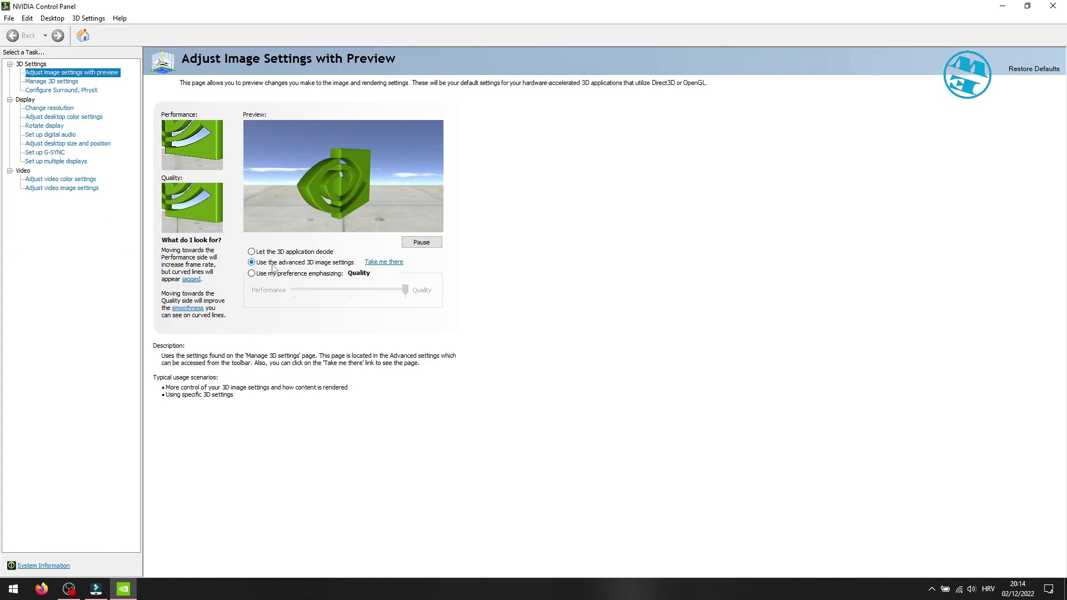
# Review Manage 3D Settings: check Program Settings, then scroll the Global Settings feature list.
pyautogui.click(47, 82)
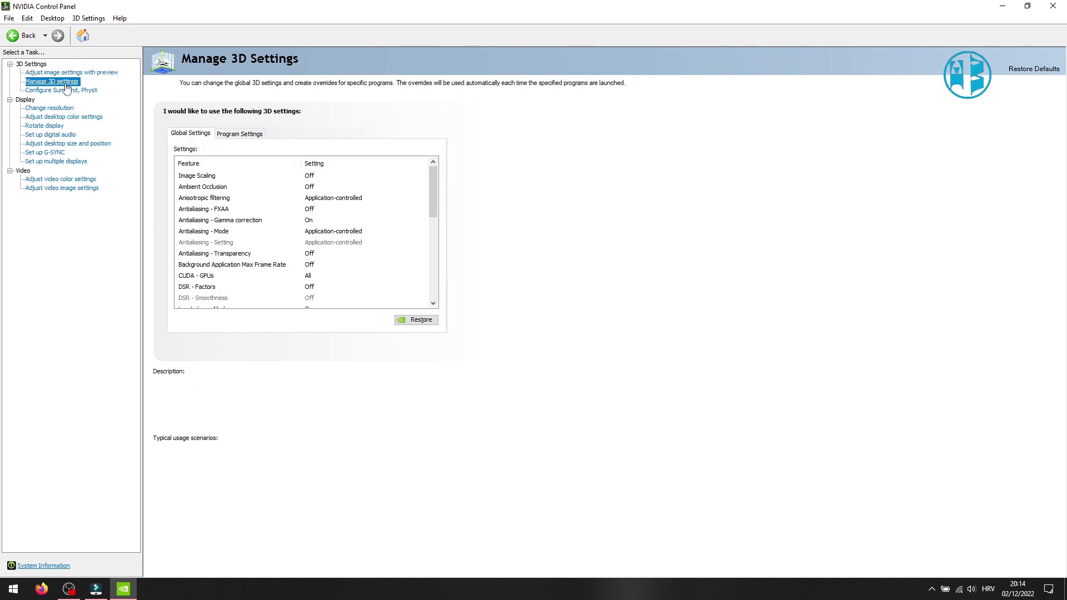
pyautogui.click(240, 135)
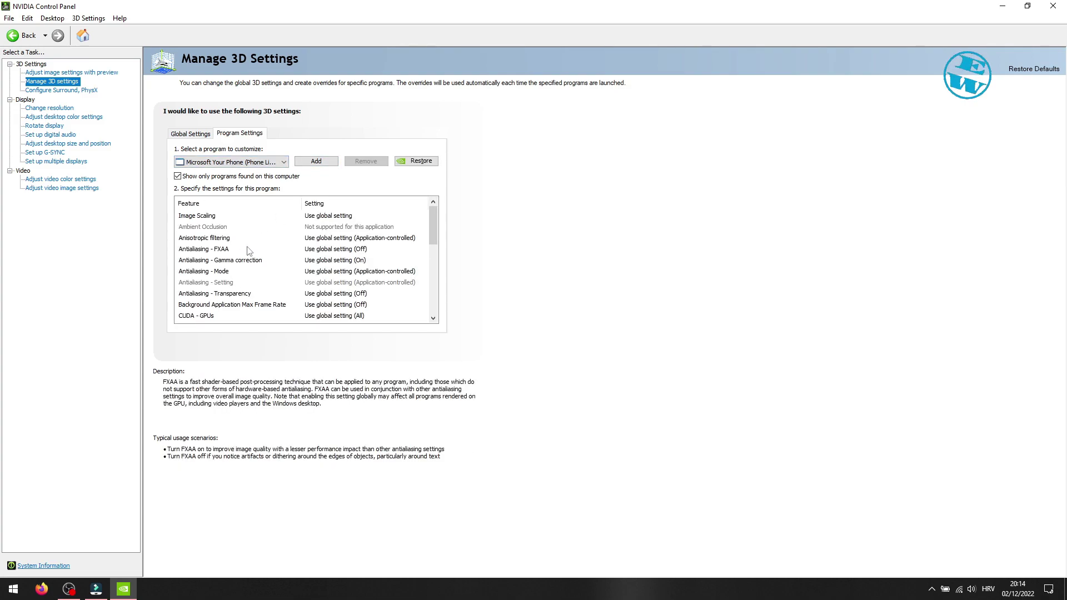
pyautogui.click(189, 135)
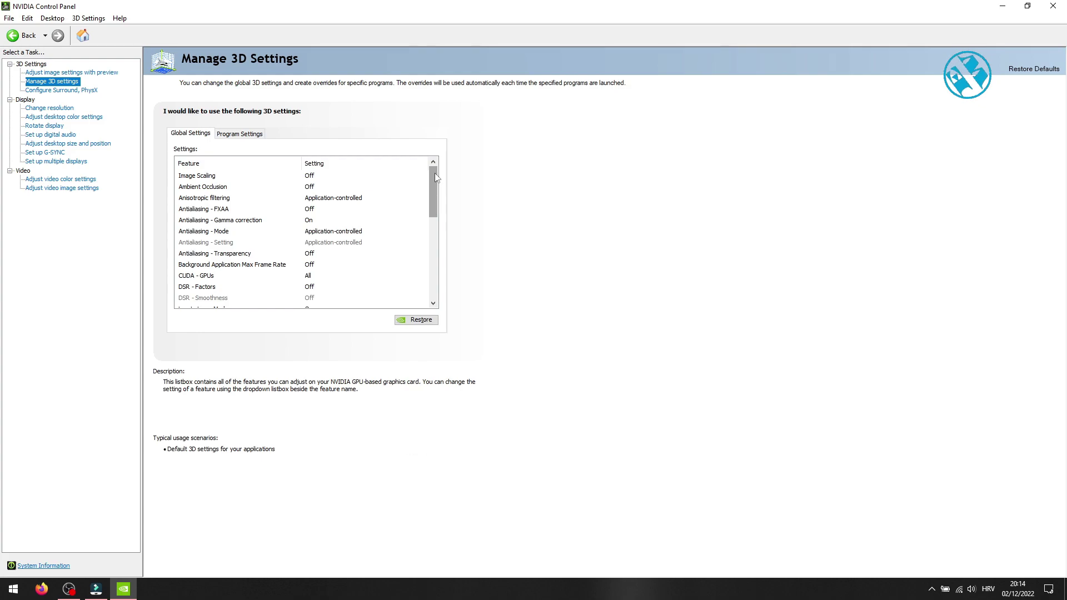
pyautogui.moveTo(434, 176); pyautogui.dragTo(435, 183)
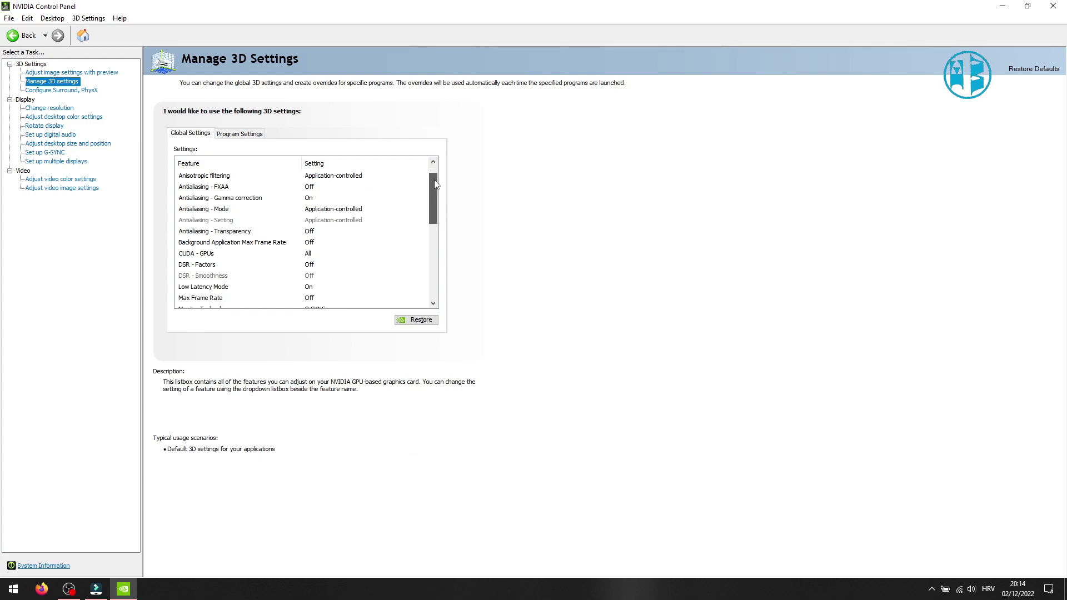
pyautogui.moveTo(436, 185); pyautogui.dragTo(429, 265)
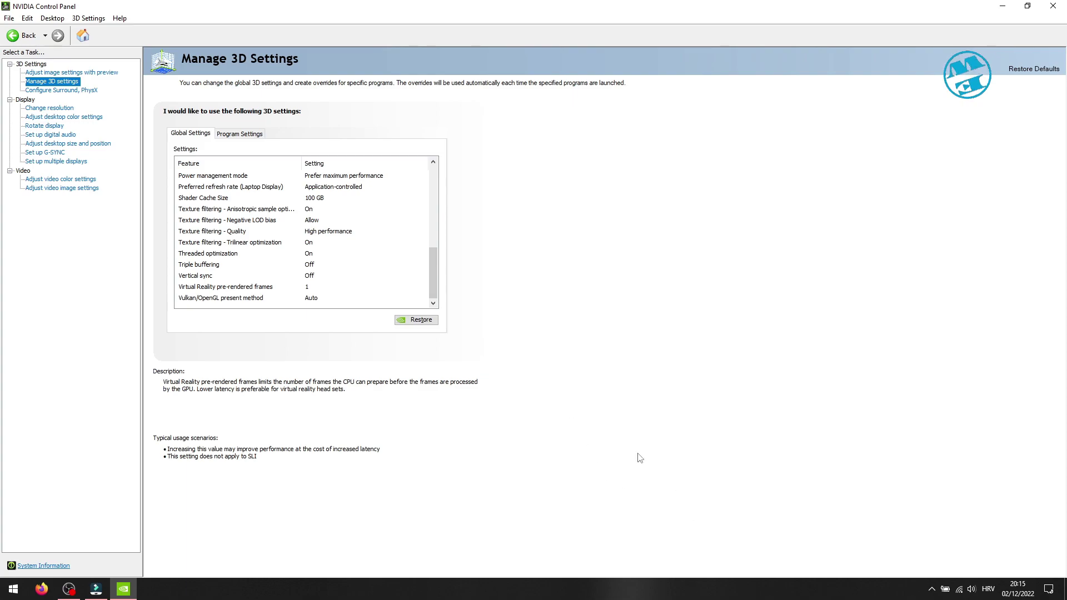
# On Configure Surround, PhysX, keep the GeForce GTX 1070 as the PhysX processor.
pyautogui.click(66, 91)
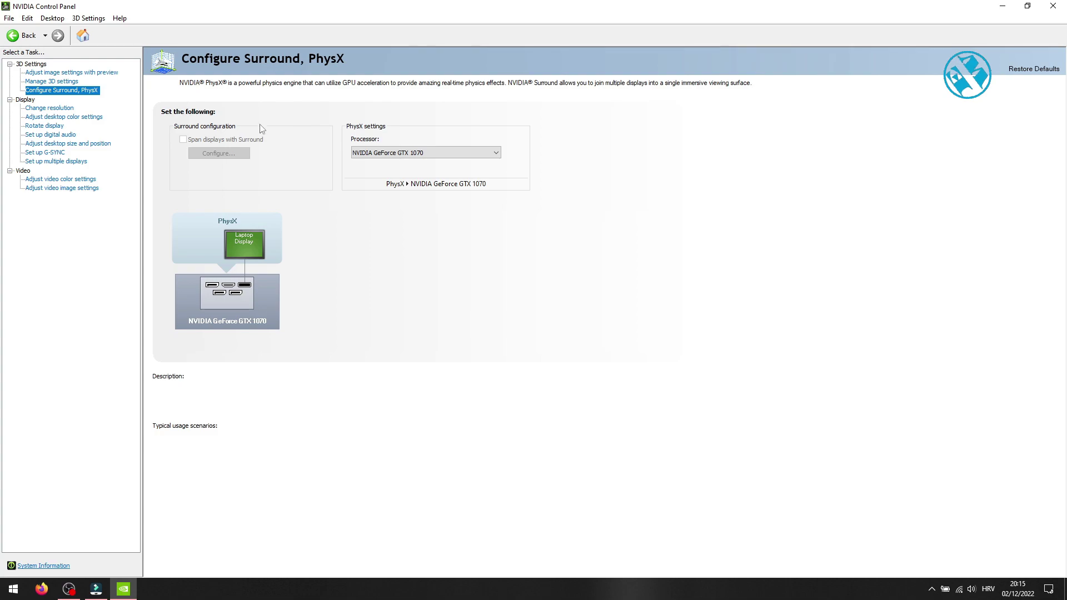
pyautogui.click(400, 155)
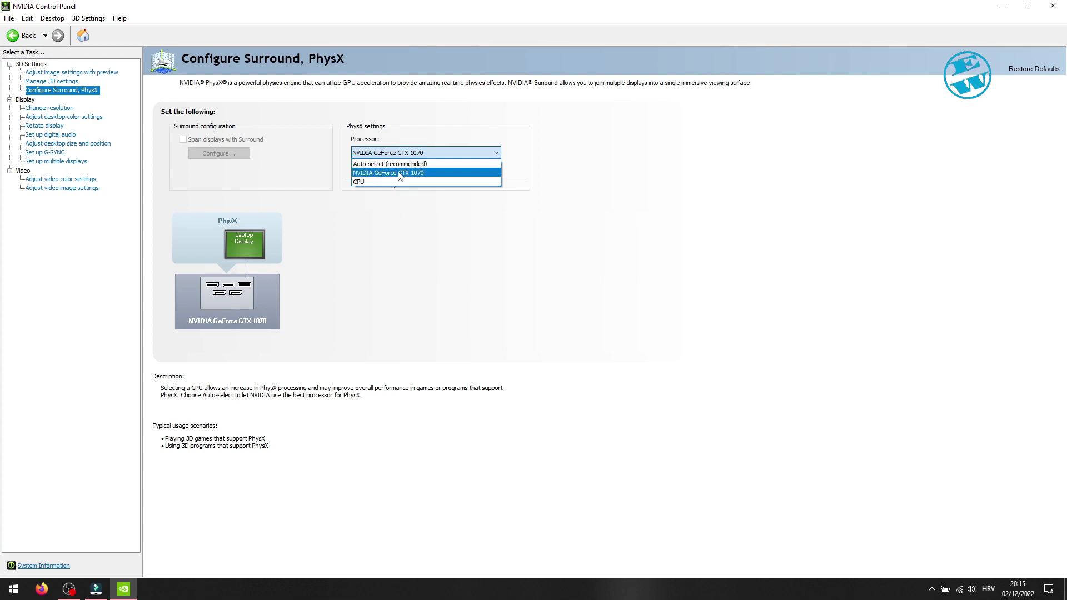
pyautogui.click(399, 173)
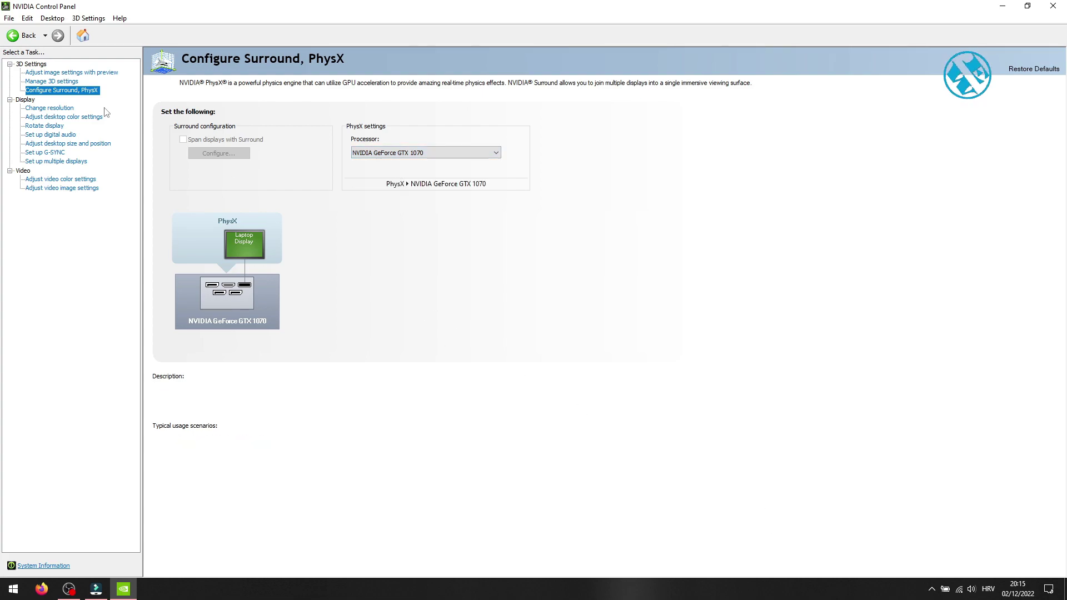
# Open the Change Resolution page showing the laptop display at 1920 × 1080, 144Hz.
pyautogui.click(54, 108)
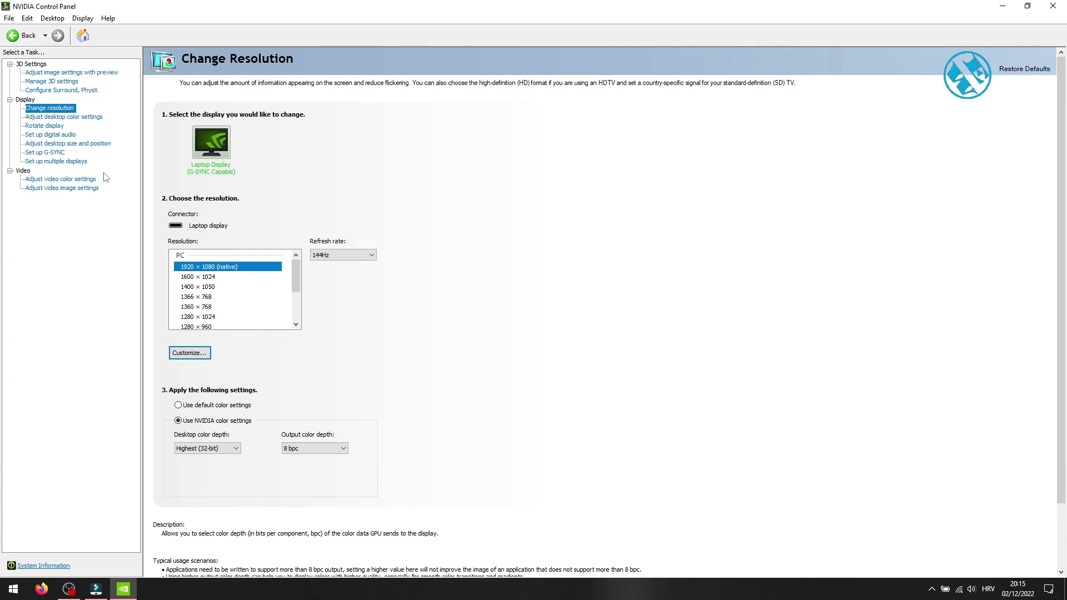
# Look over the desktop colour settings unchanged, then exit NVIDIA Control Panel.
pyautogui.click(62, 117)
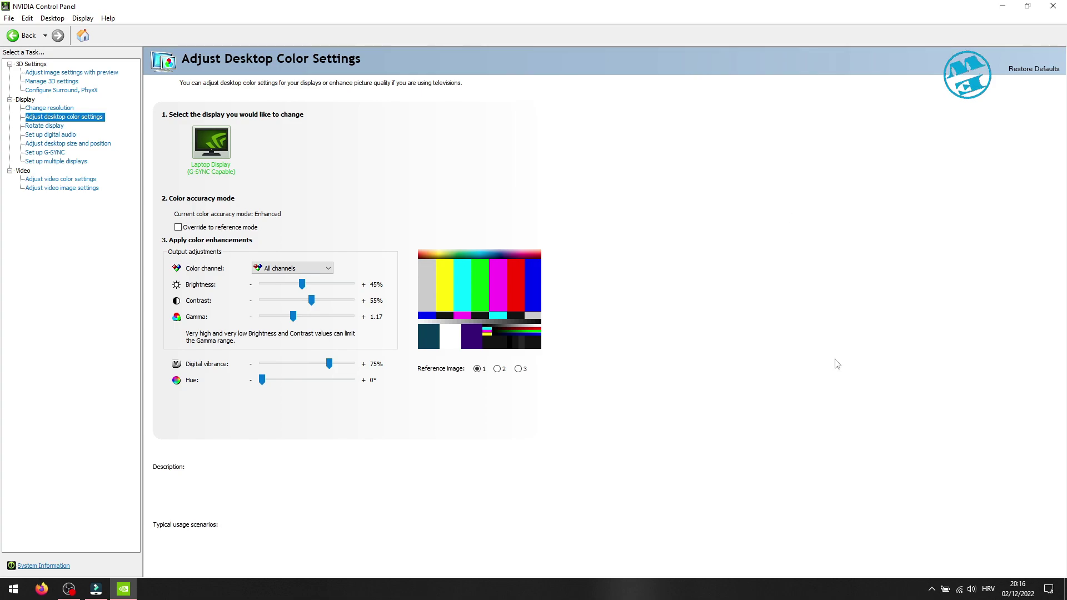
pyautogui.click(1053, 6)
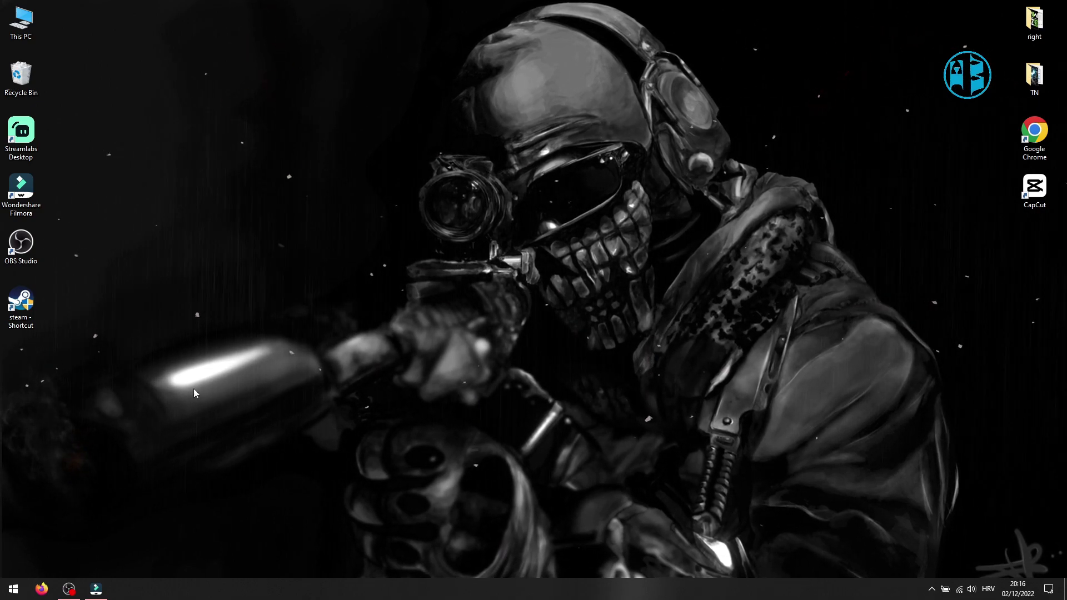
# Switch Game Mode on under Settings > Gaming > Game Mode.
pyautogui.click(13, 589)
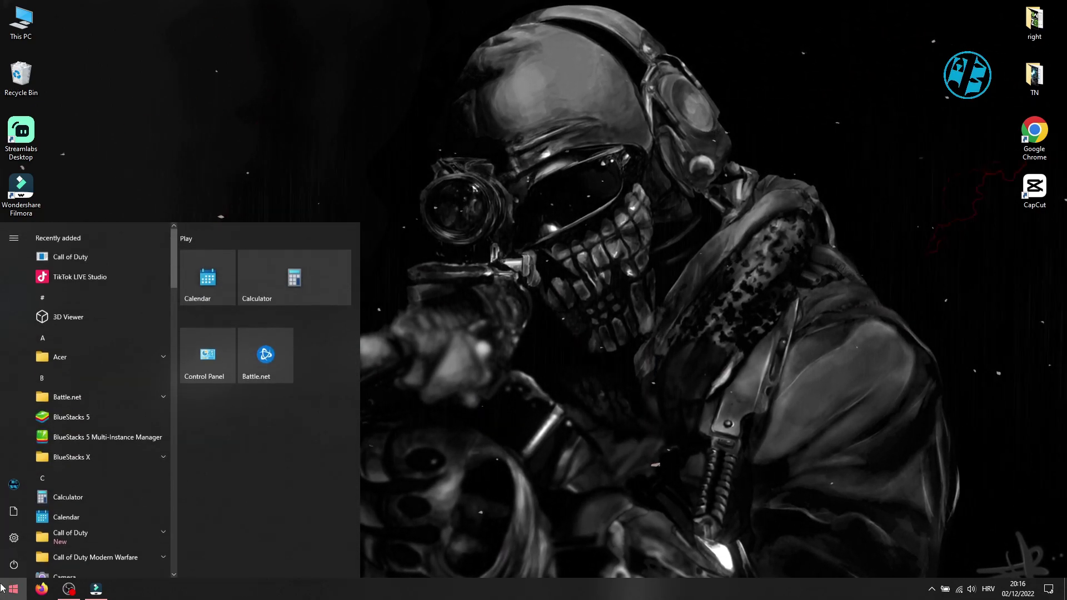
pyautogui.click(17, 539)
pyautogui.click(656, 265)
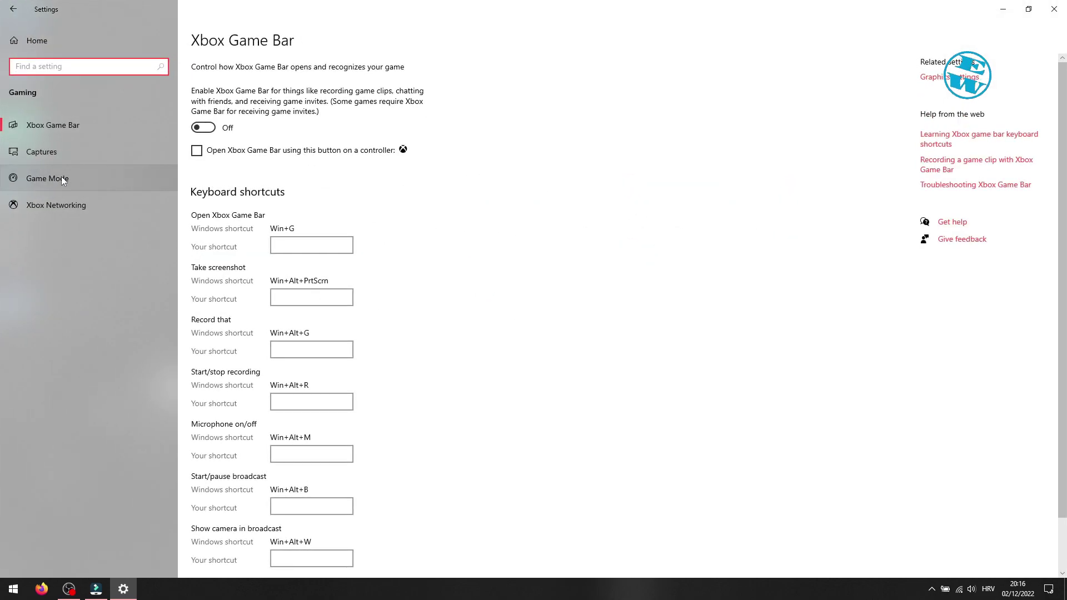
pyautogui.click(49, 178)
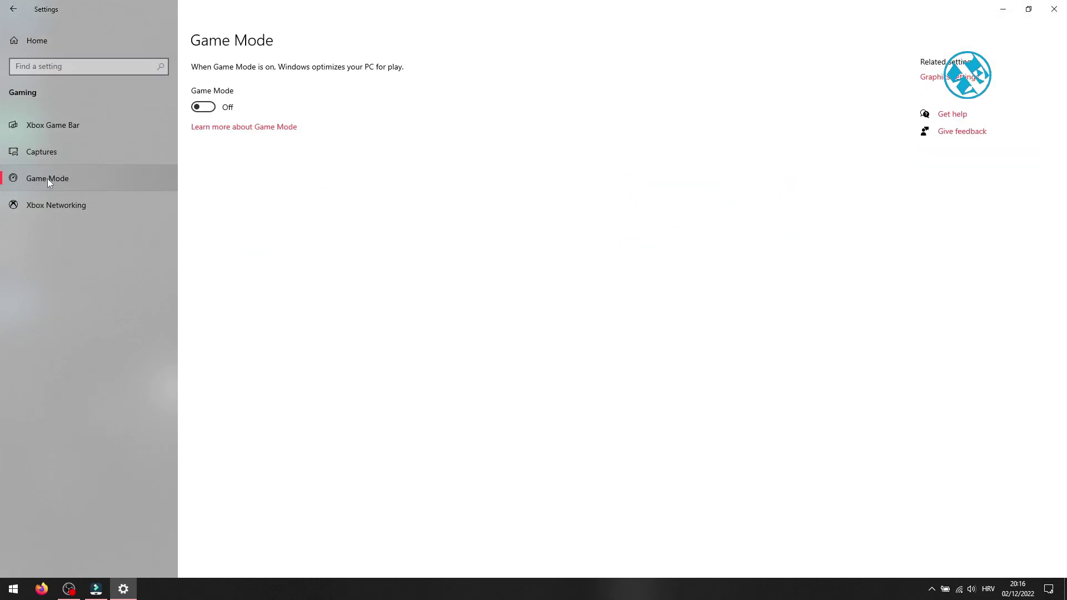
pyautogui.click(206, 112)
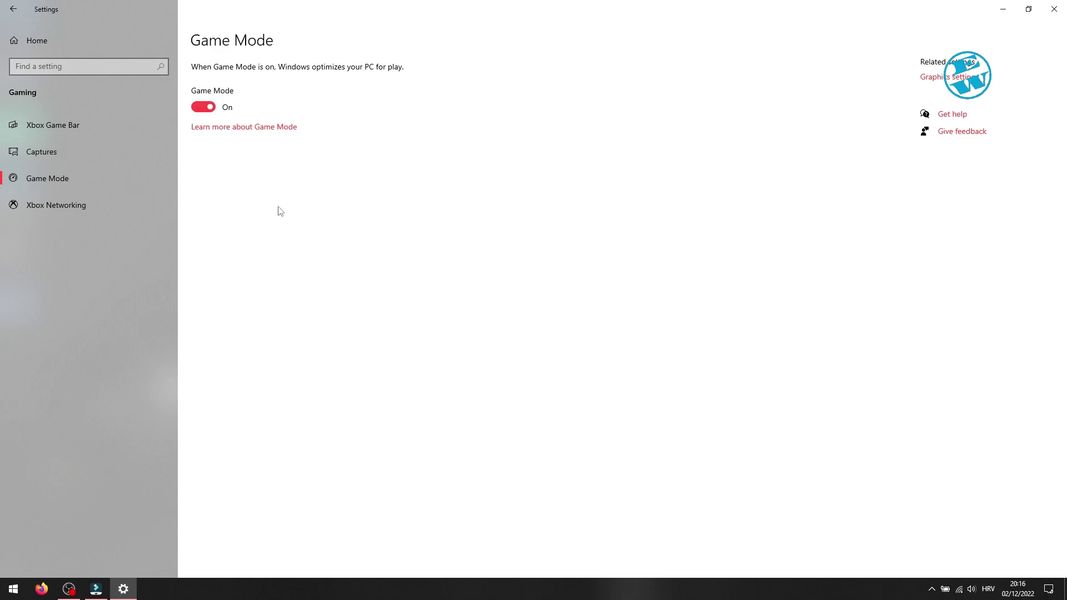
# Leave hardware-accelerated GPU scheduling off on the Graphics settings page, then close Windows Settings.
pyautogui.click(947, 78)
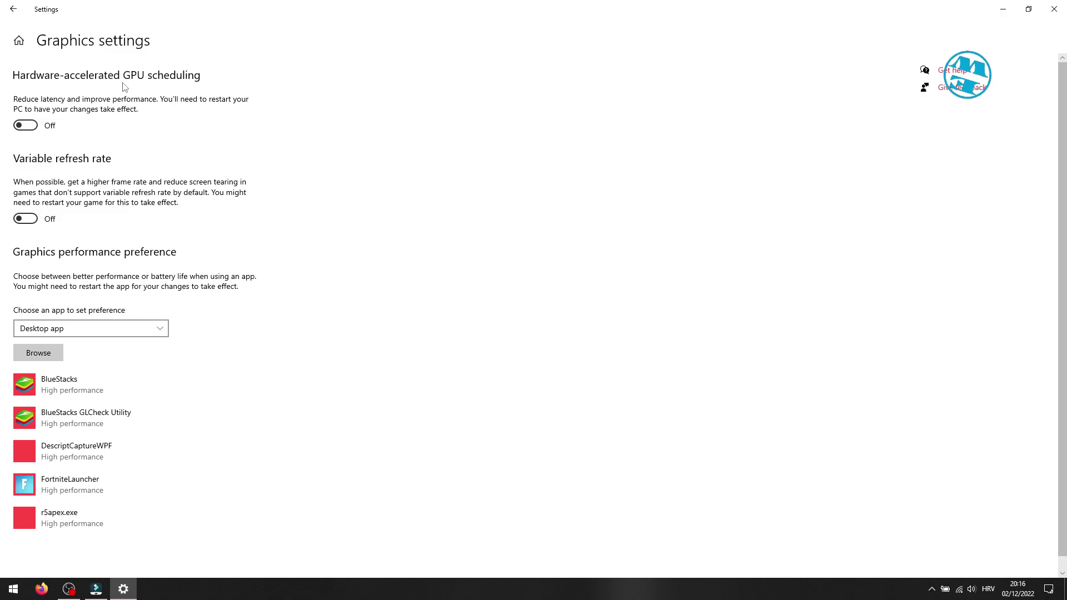
pyautogui.click(36, 126)
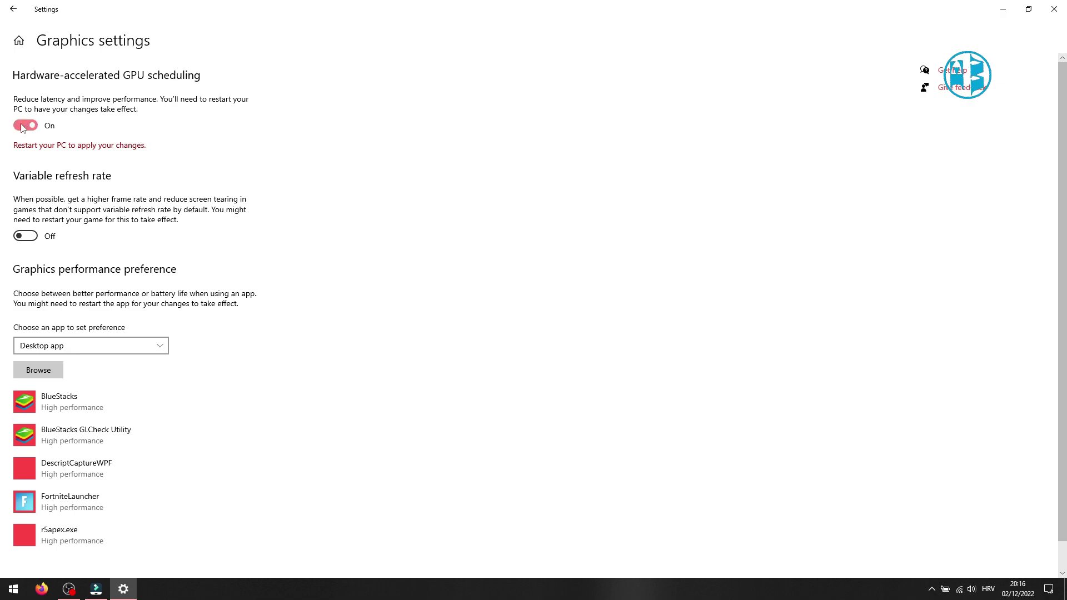
pyautogui.click(38, 126)
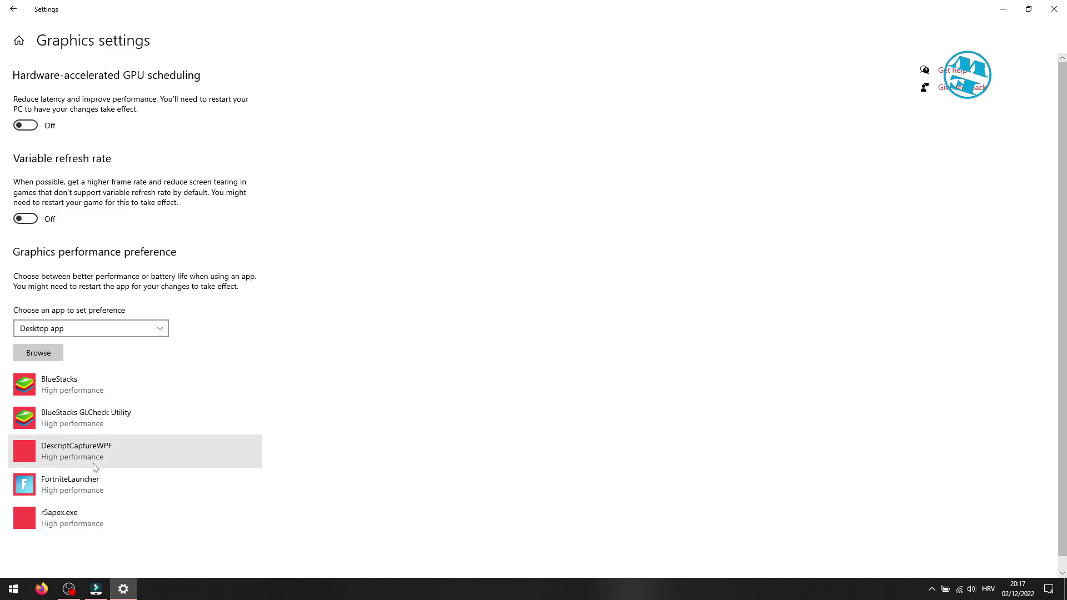
pyautogui.click(89, 381)
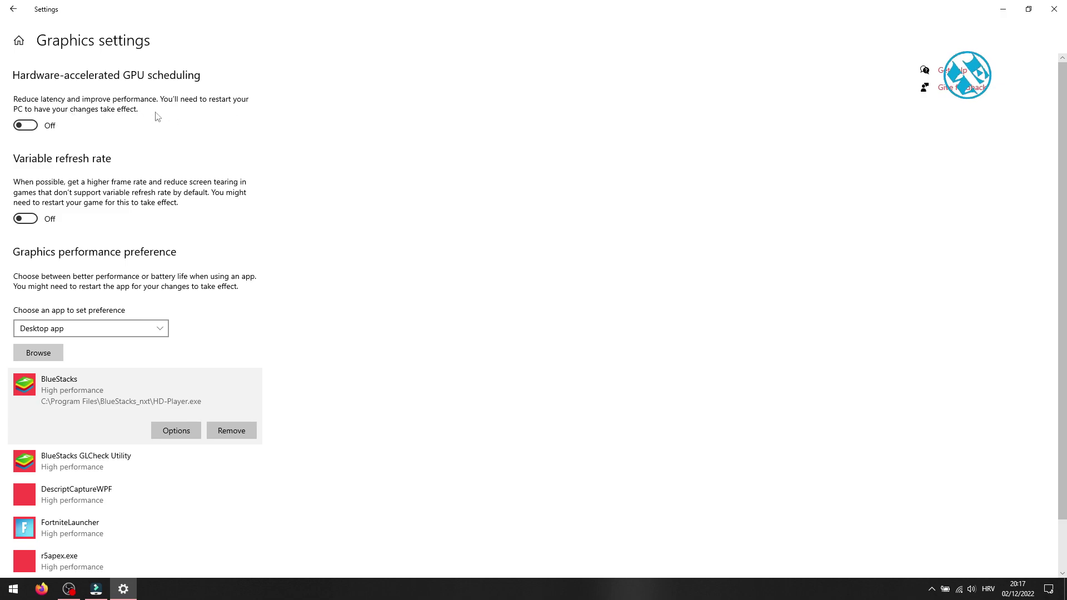
pyautogui.click(1055, 7)
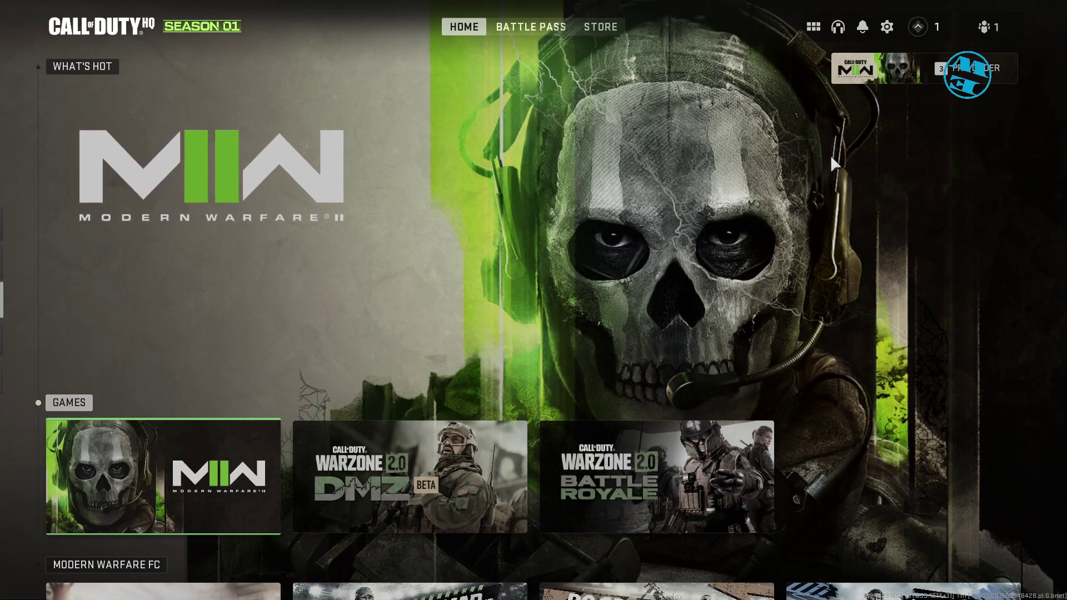
# Keep Graphics Quality upscaling on NVIDIA Image Scaling, showing its Balanced preset and sharpness 75.
pyautogui.click(887, 32)
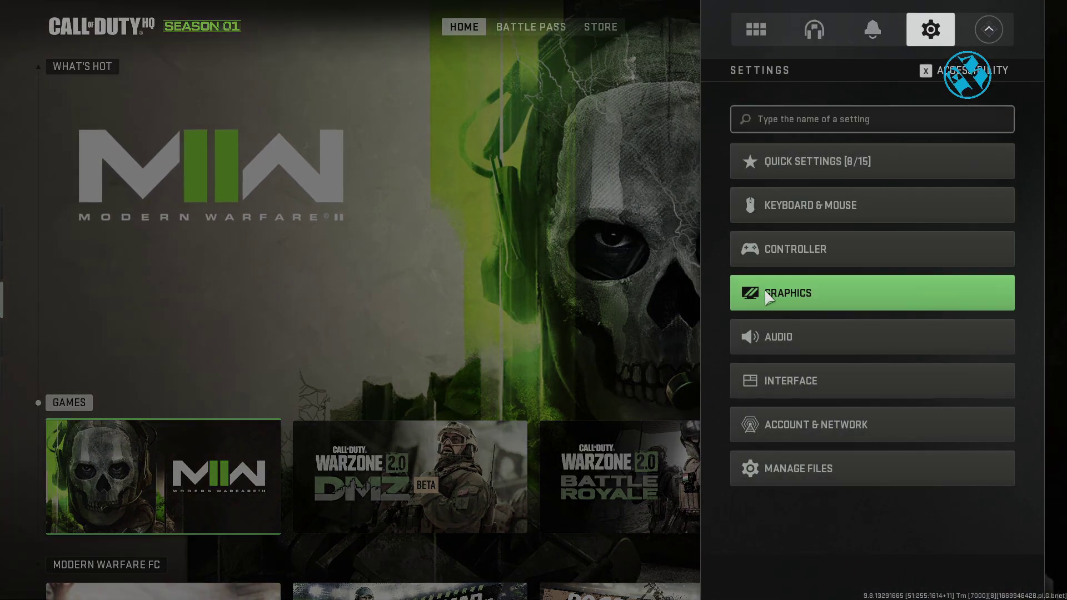
pyautogui.click(798, 298)
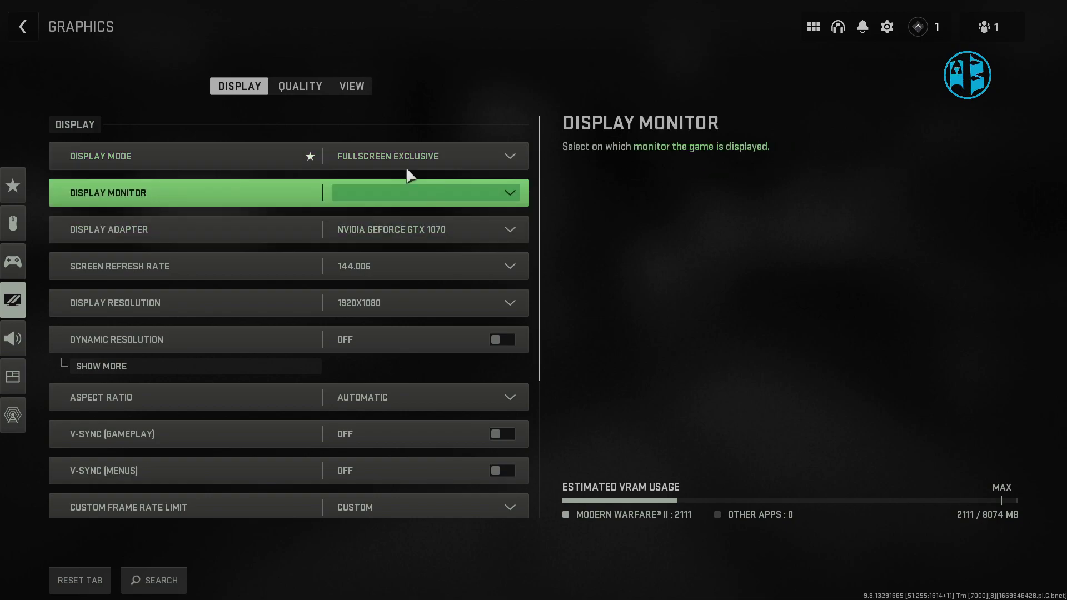
pyautogui.click(300, 87)
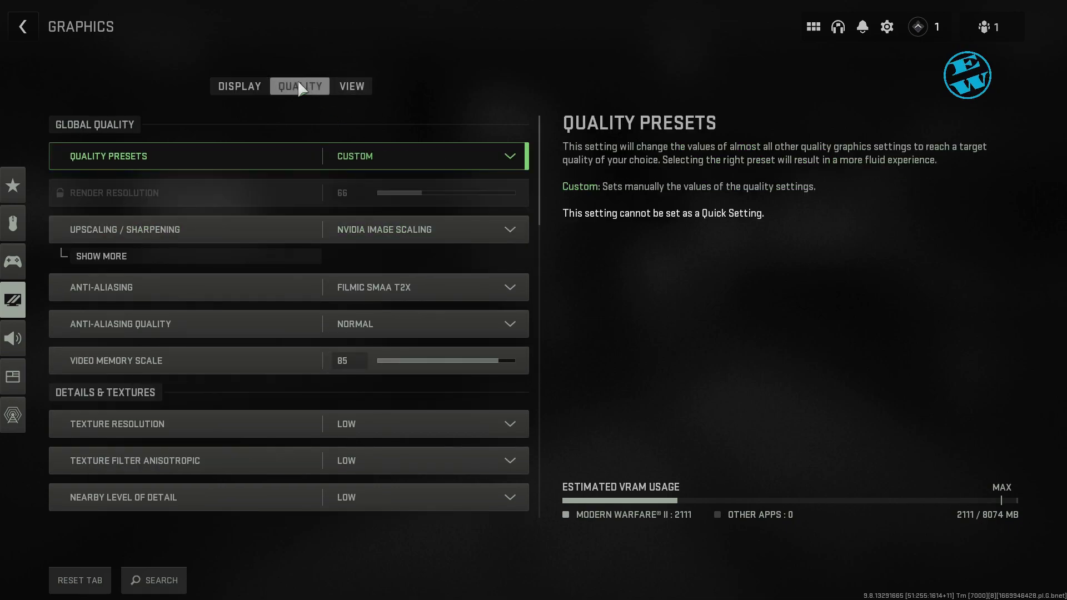
pyautogui.click(501, 226)
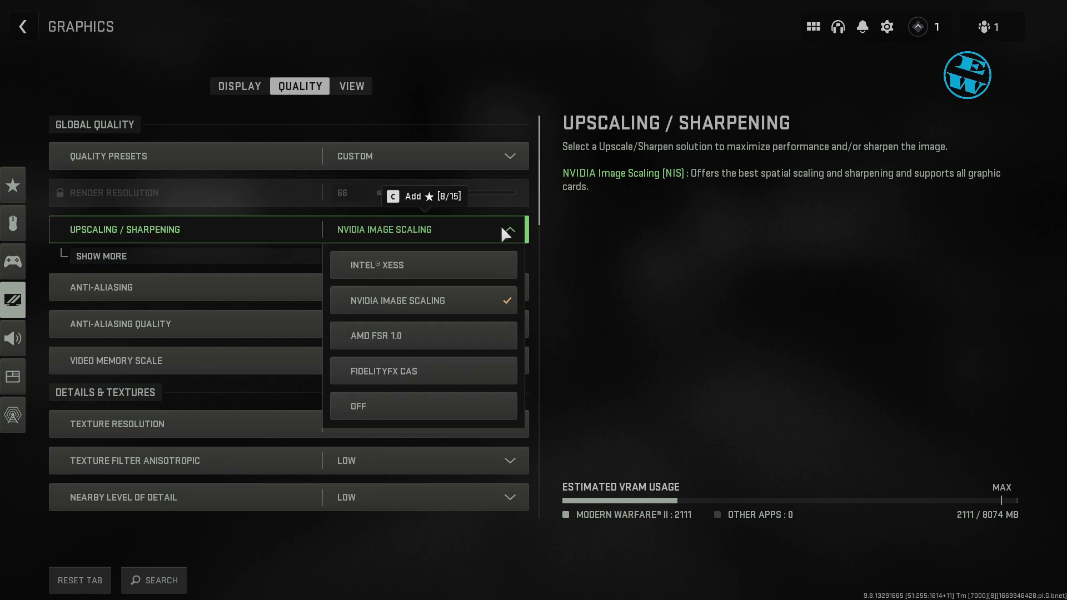
pyautogui.click(384, 298)
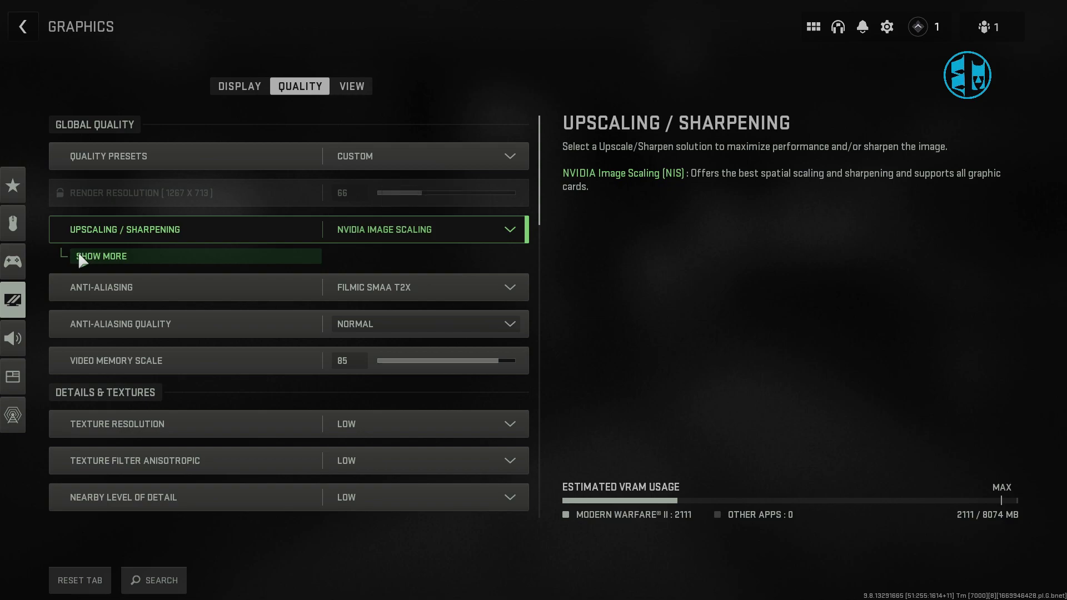
pyautogui.click(100, 255)
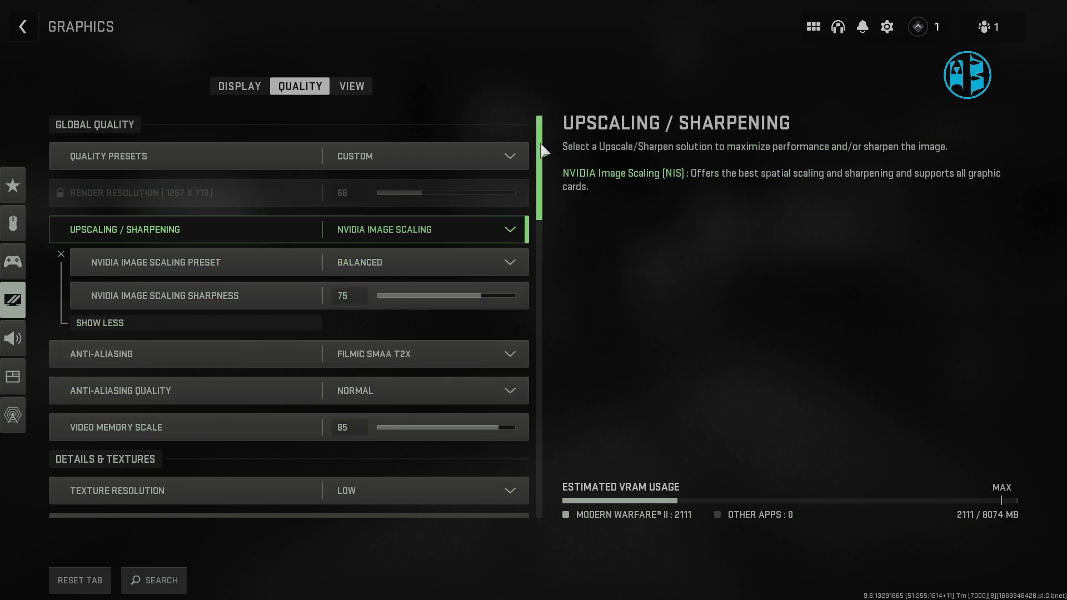
# Scroll the Quality list to check Reflex On + Boost, blurs off and film grain 0.00.
pyautogui.moveTo(545, 149); pyautogui.dragTo(539, 441)
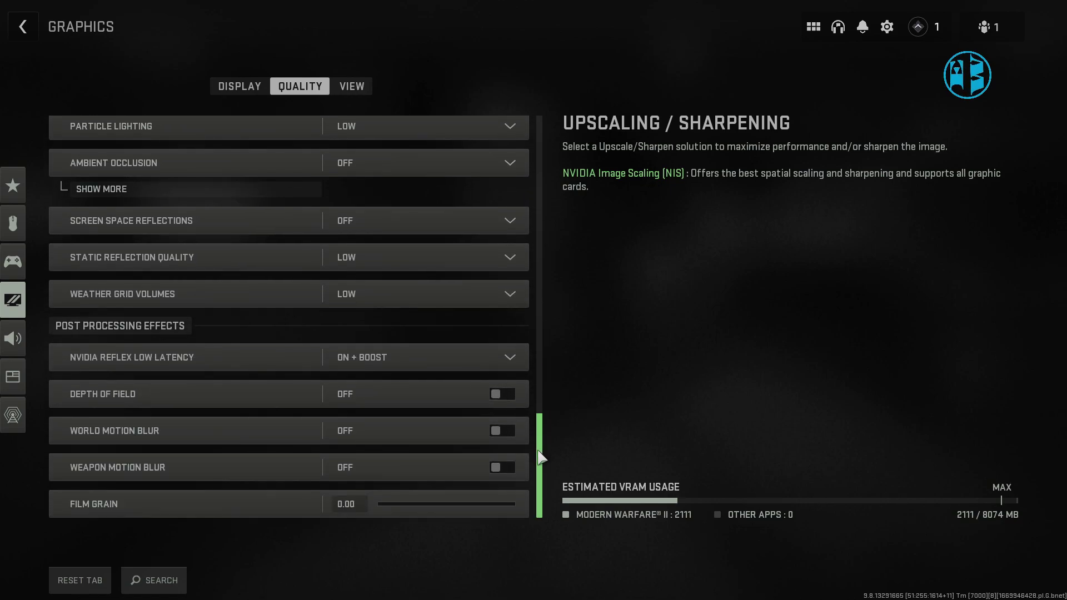
pyautogui.moveTo(538, 450); pyautogui.dragTo(536, 456)
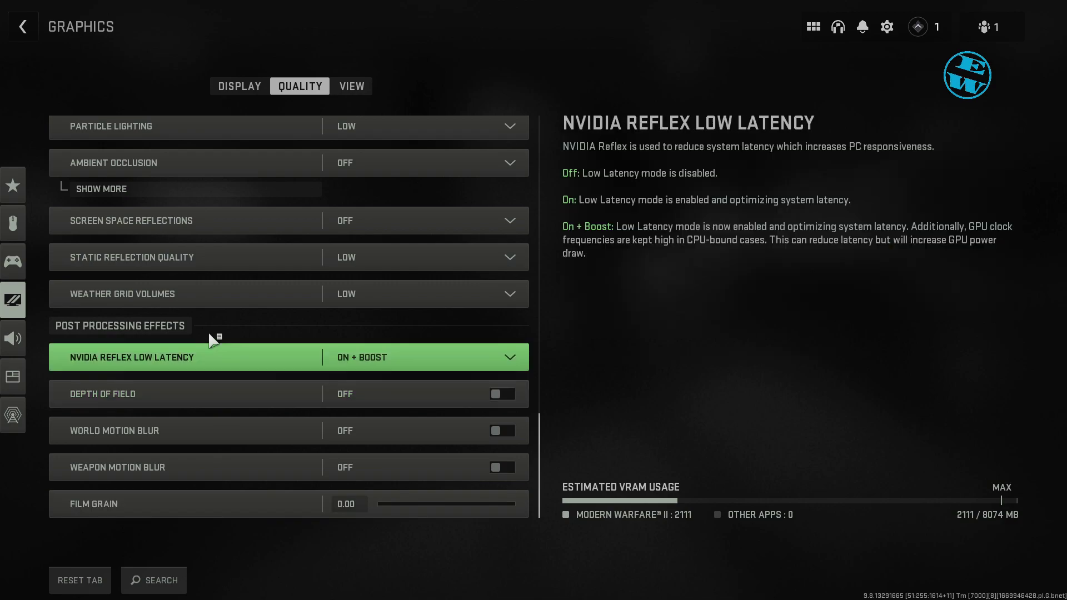
# Restart the shader optimization from the Display tab, then switch to GeForce Experience.
pyautogui.click(244, 89)
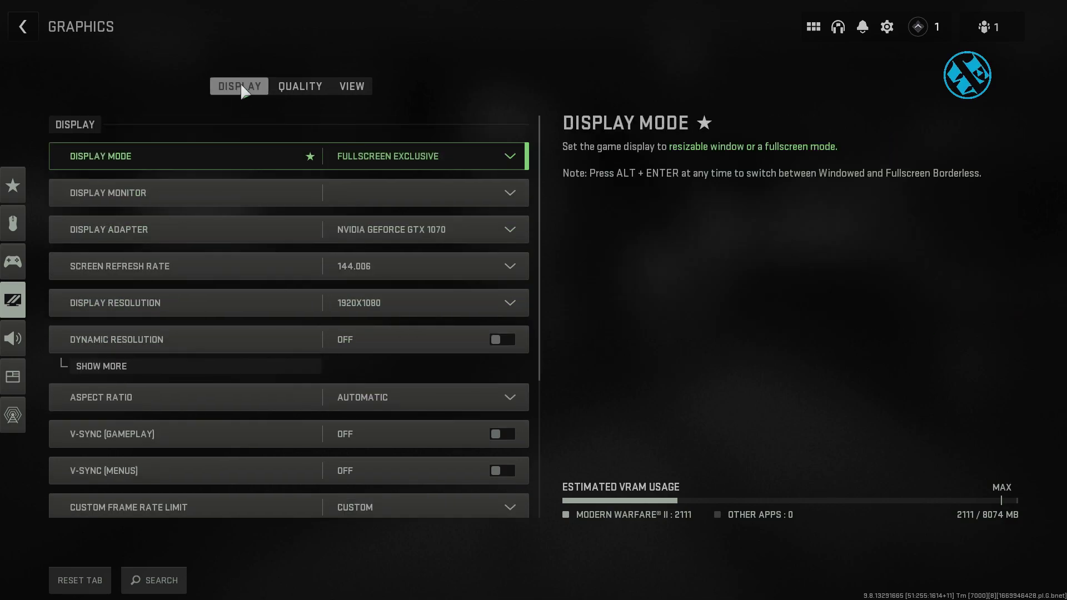
pyautogui.scroll(-5, 211, 333)
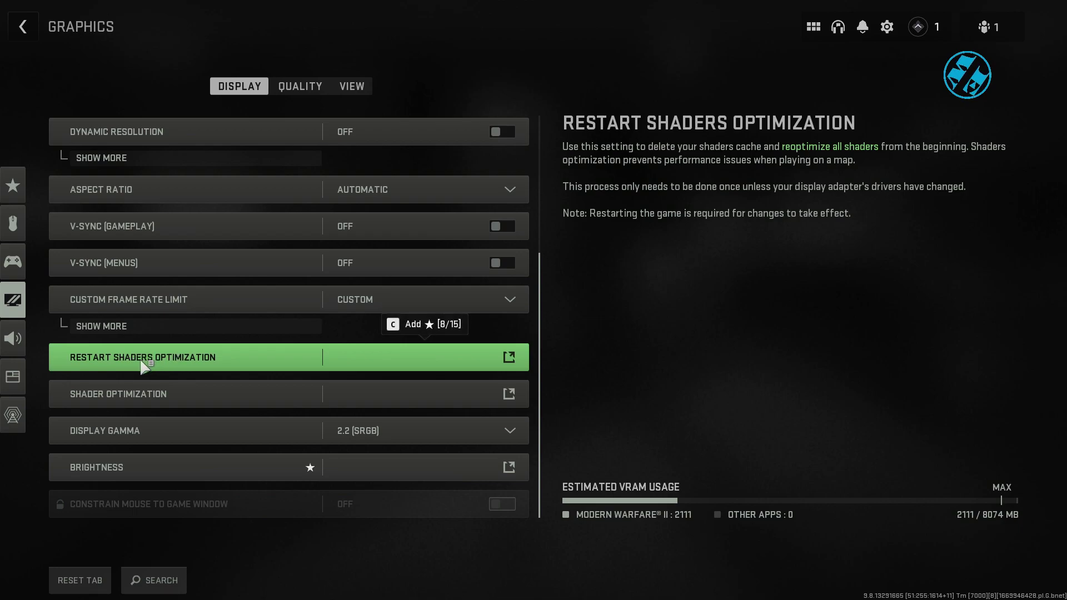
pyautogui.click(144, 367)
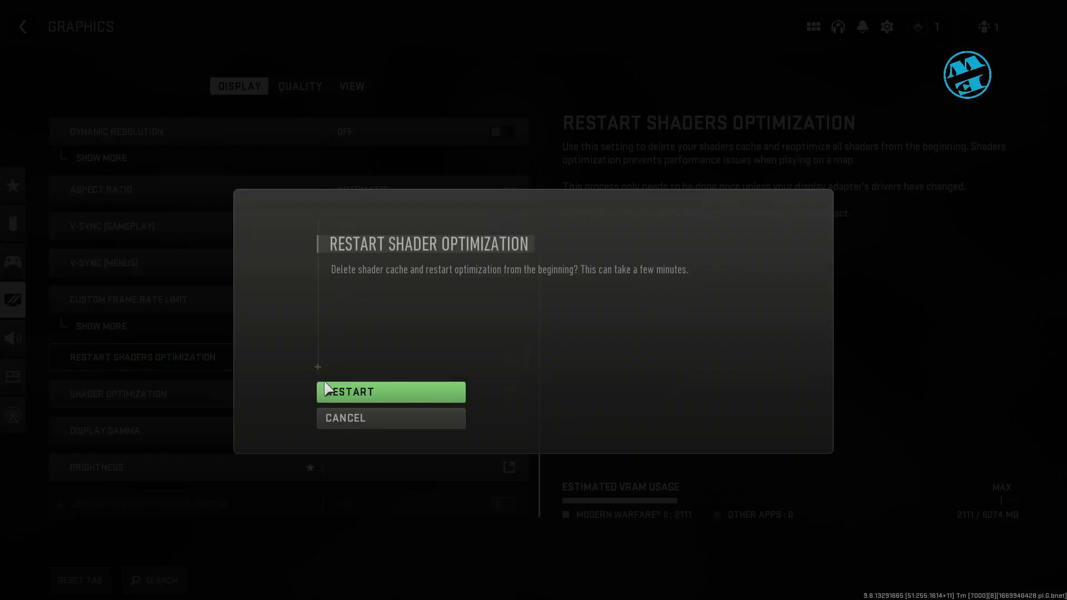
pyautogui.click(358, 395)
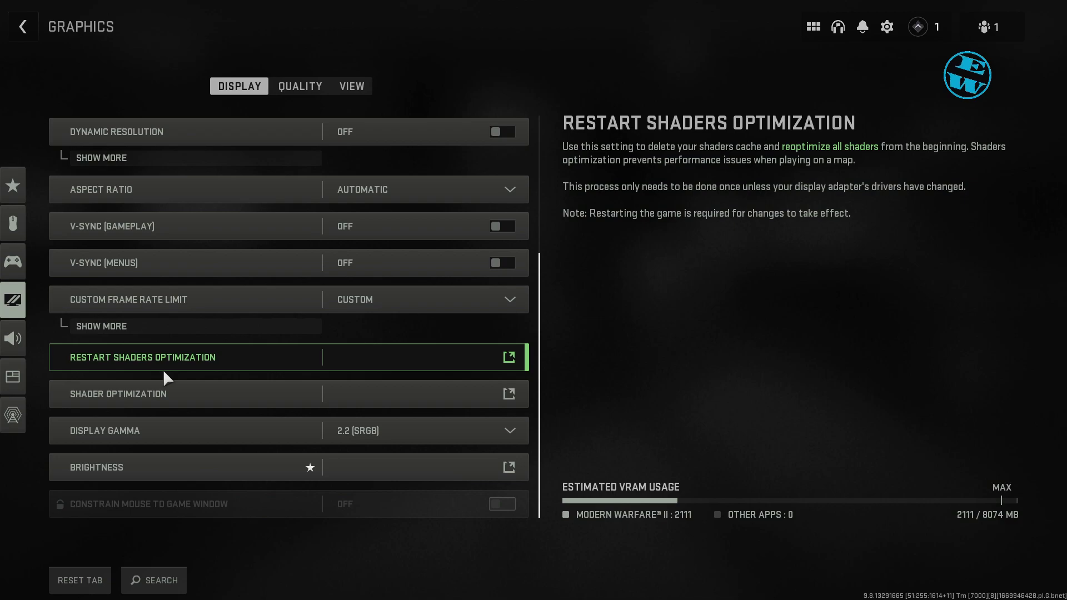
pyautogui.hotkey('alt', 'Tab')
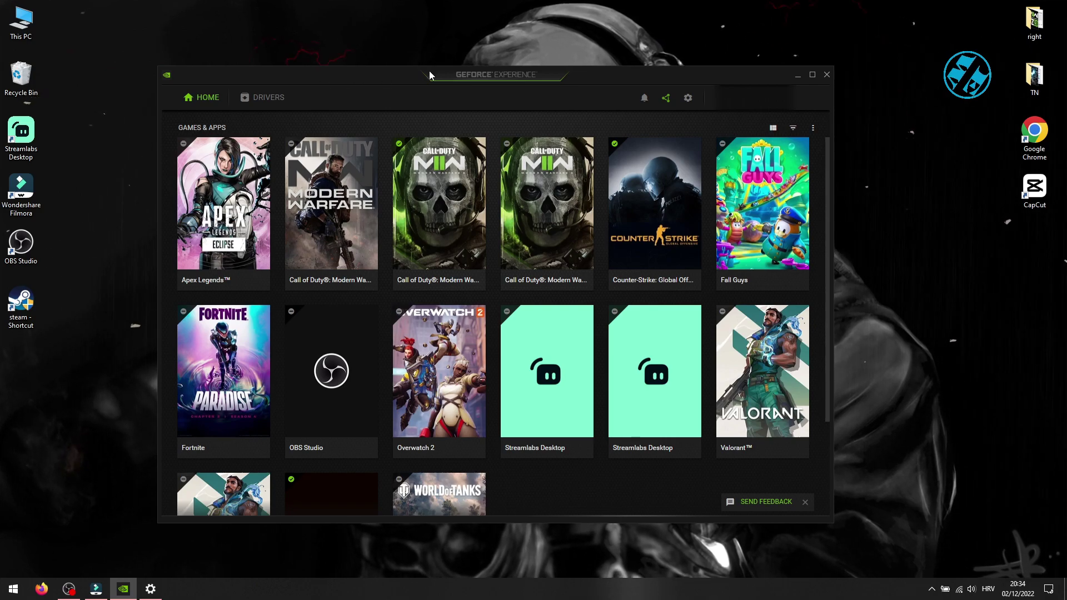
# Check the Drivers page for Game Ready Driver 527.37, then view and close Windows Update settings.
pyautogui.click(270, 100)
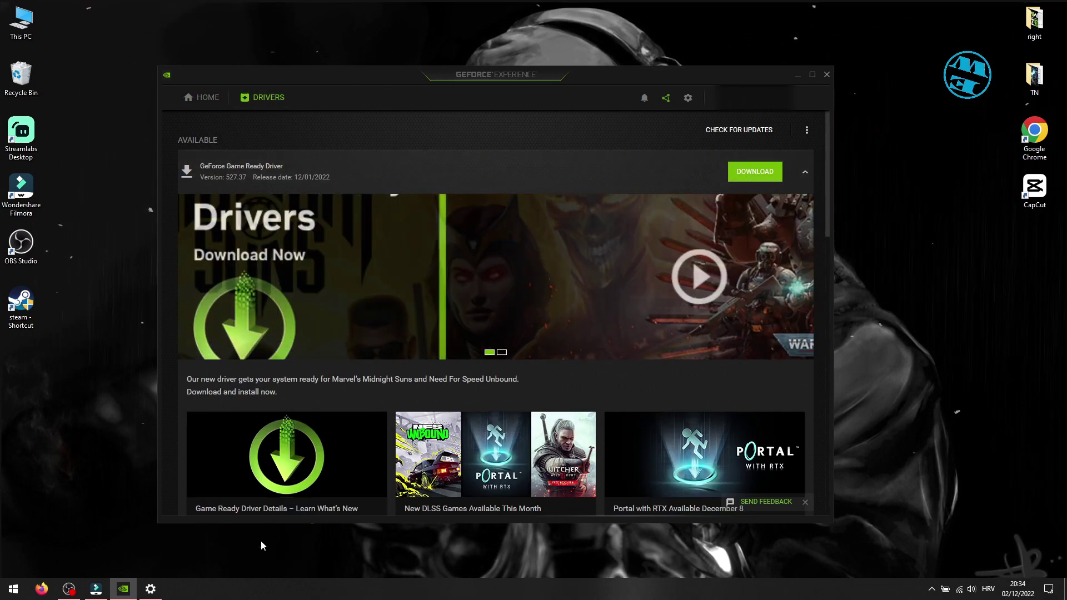
pyautogui.click(150, 589)
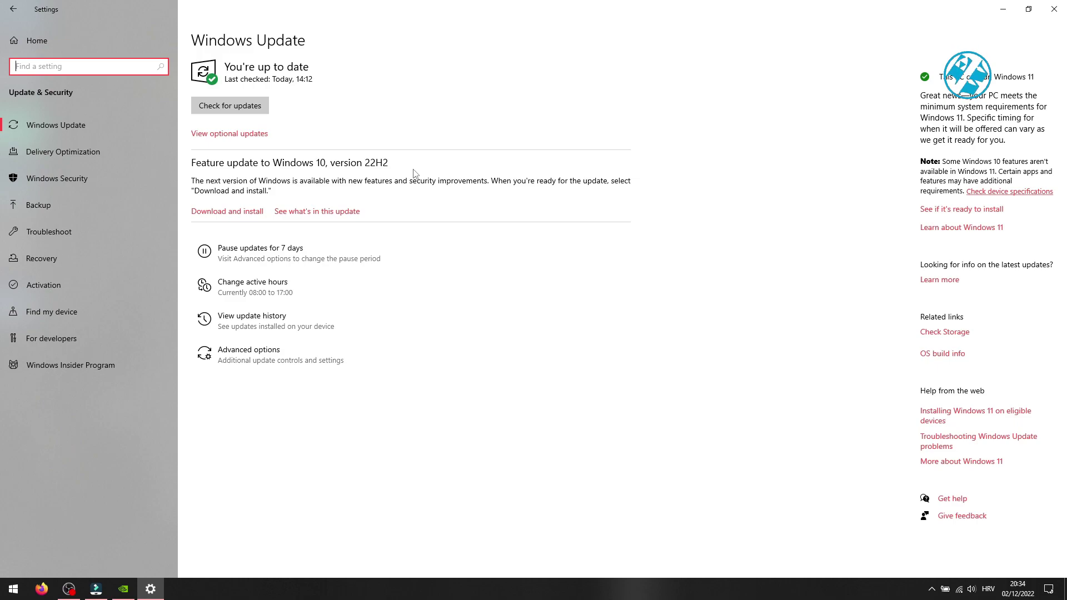
pyautogui.click(1055, 9)
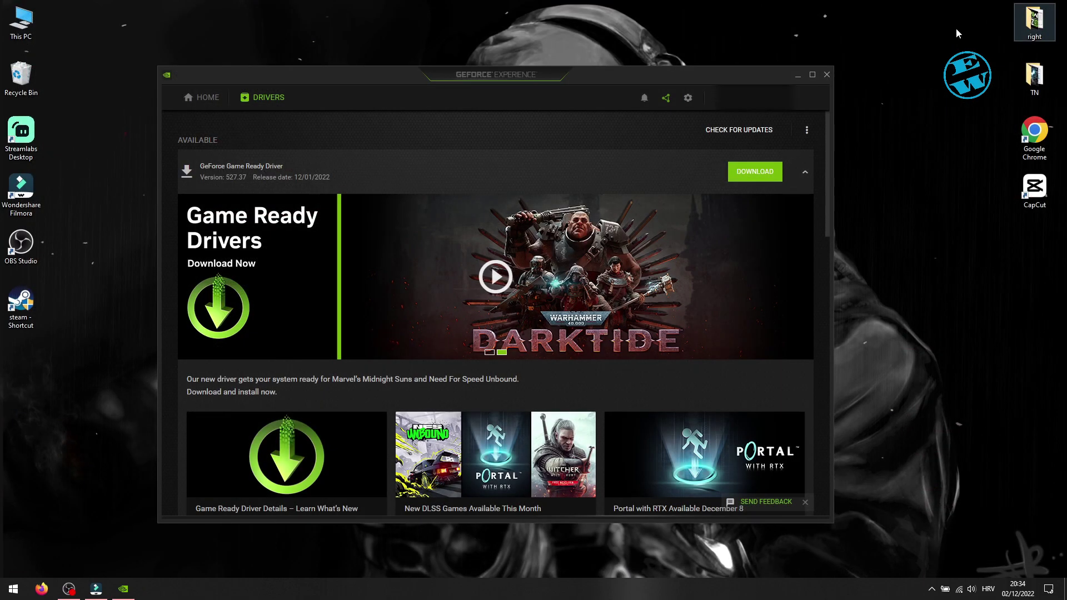
pyautogui.click(827, 74)
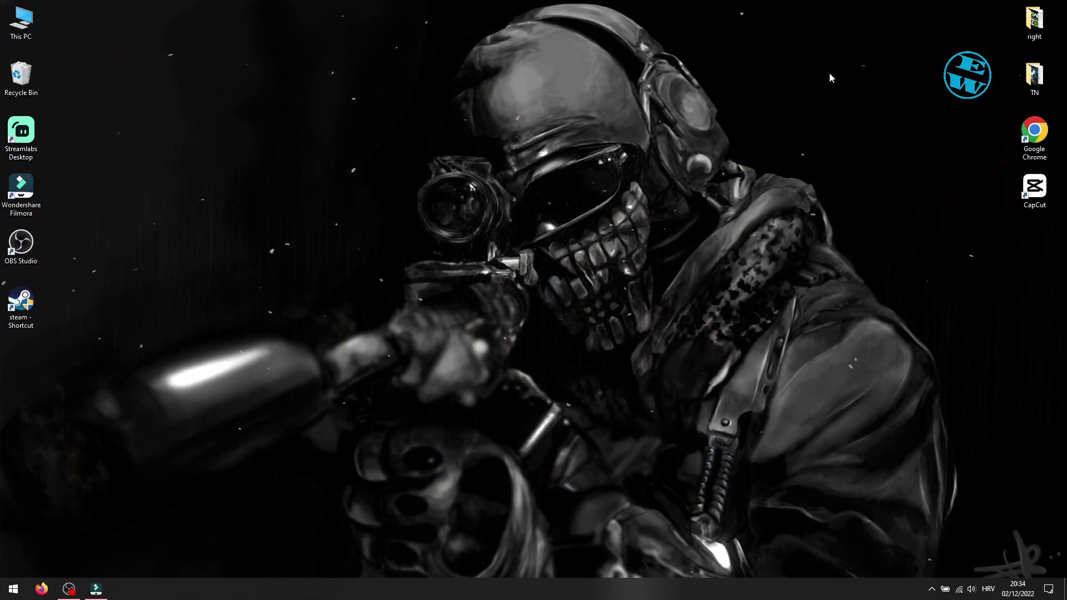